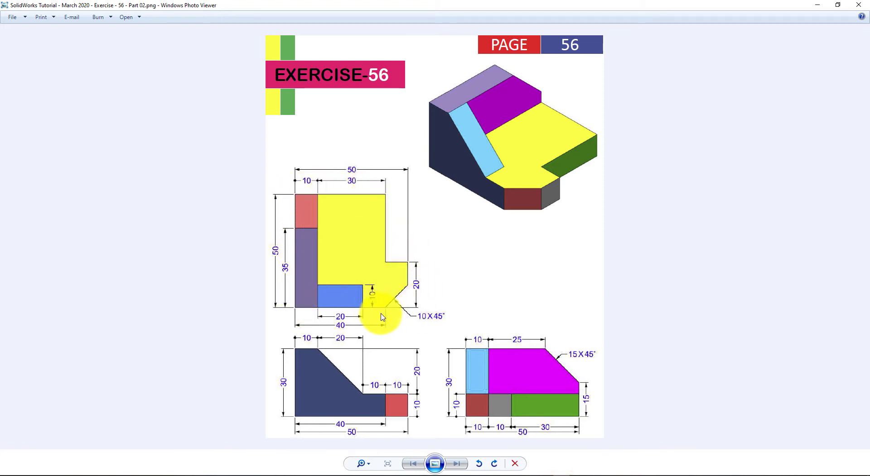
Switch to SolidWorks and start a Top Plane sketch with lines about 76 mm up from the origin, across, about 43 mm down, and outward as a ledge
{"action": "key", "text": "alt+Tab"}
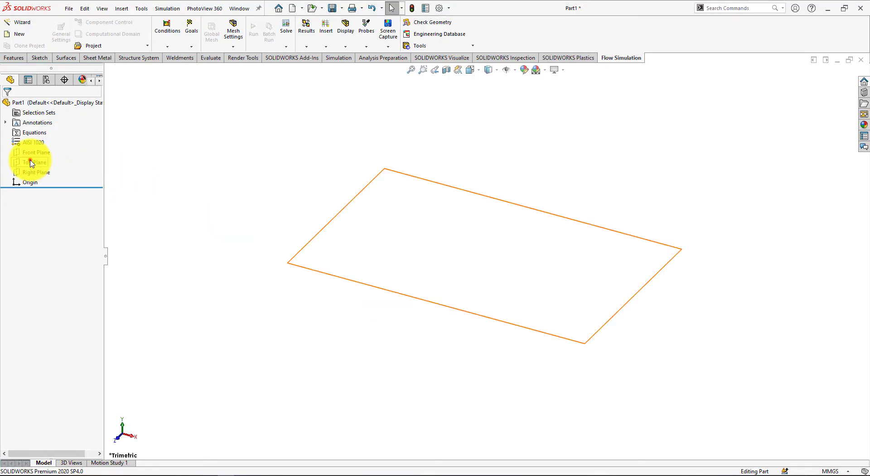
{"action": "left_click", "coordinate": [79, 146]}
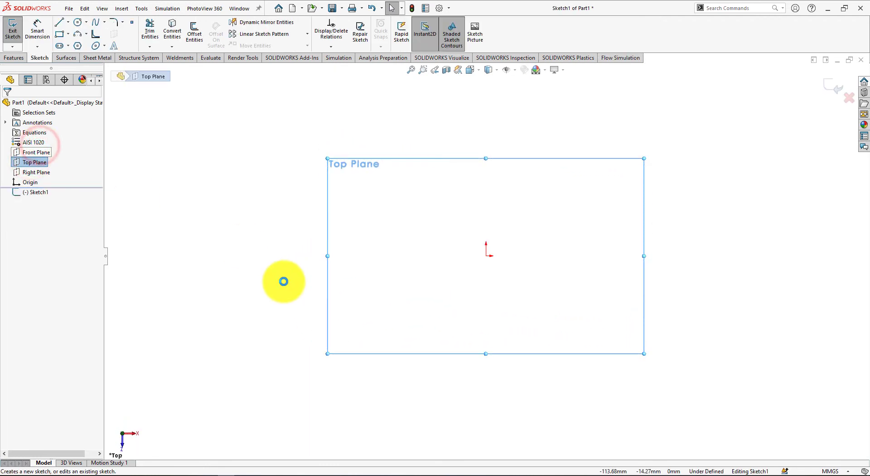
{"action": "left_click", "coordinate": [59, 22]}
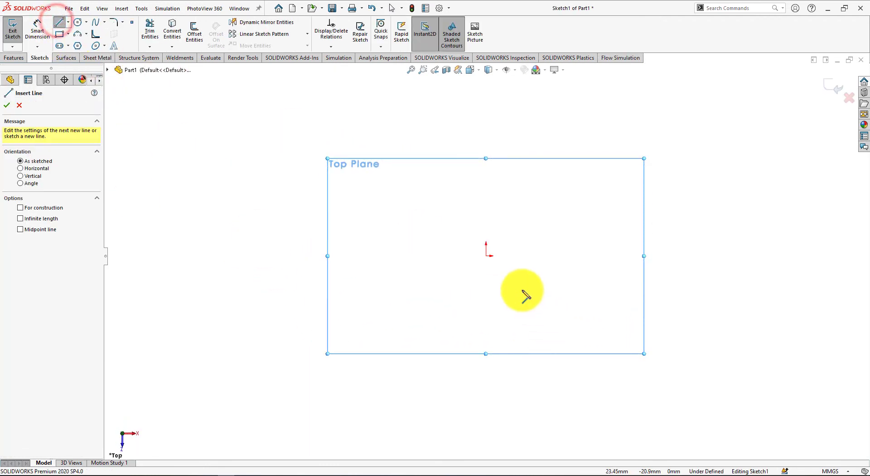
{"action": "left_click", "coordinate": [486, 257]}
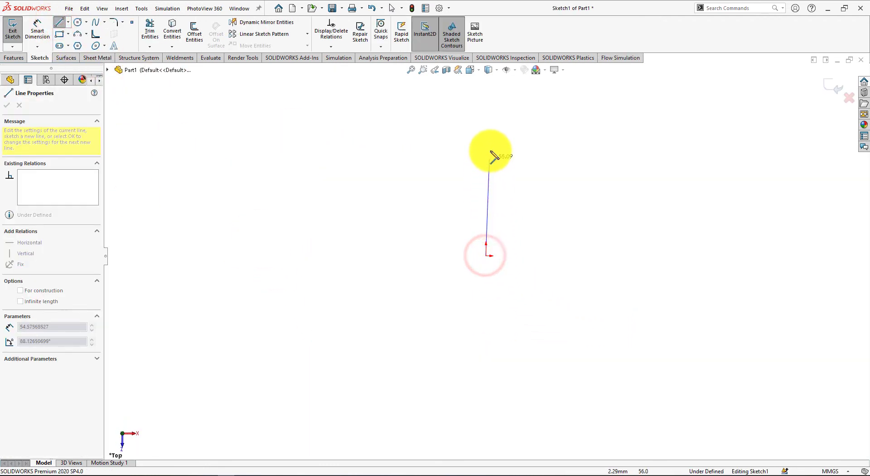
{"action": "left_click", "coordinate": [485, 122]}
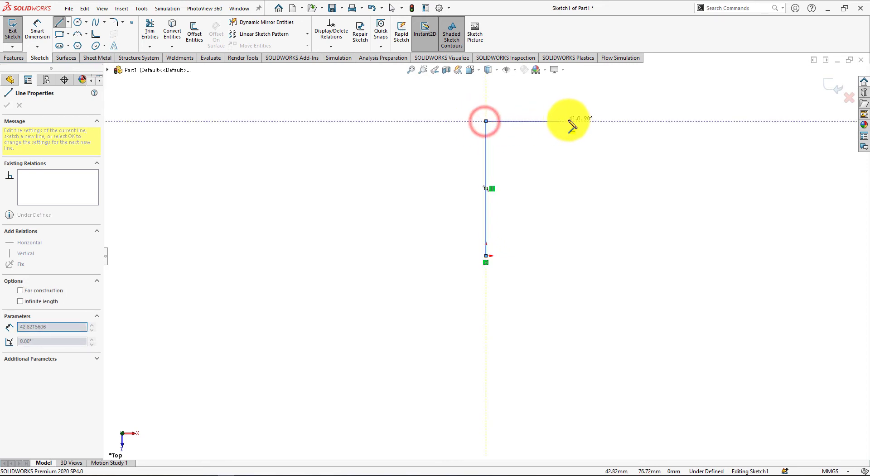
{"action": "left_click", "coordinate": [593, 121]}
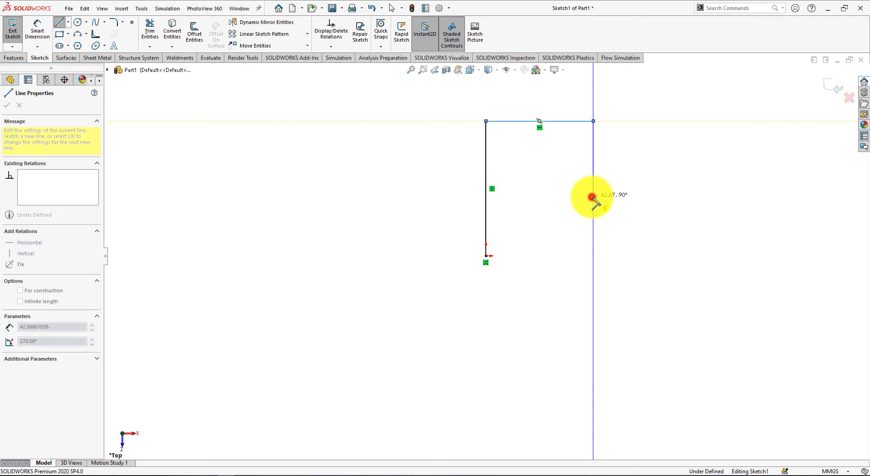
{"action": "left_click", "coordinate": [593, 197]}
{"action": "left_click", "coordinate": [618, 197]}
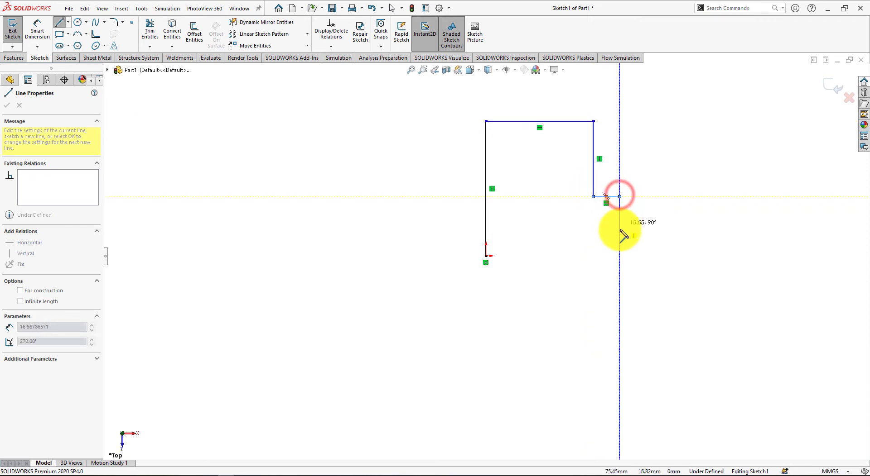
Check the reference drawing, then close the L-shaped profile, about 75 mm wide, with a vertical line to origin level and a base line to the origin
{"action": "key", "text": "alt+Tab"}
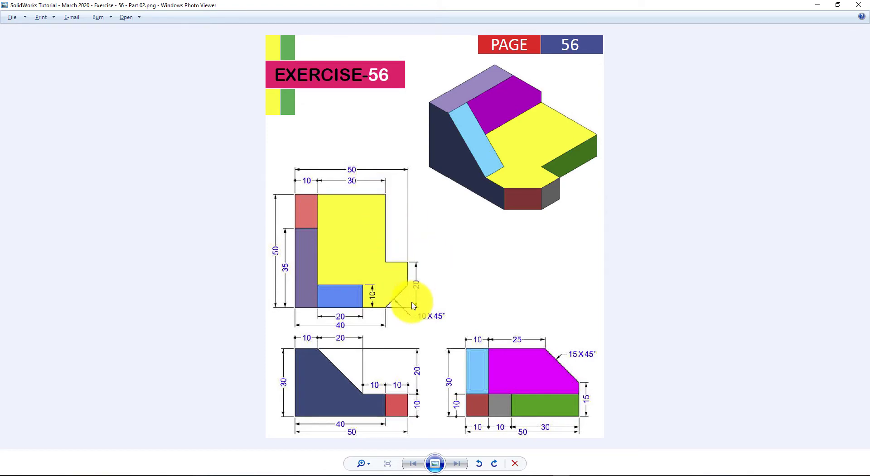
{"action": "key", "text": "alt+Tab"}
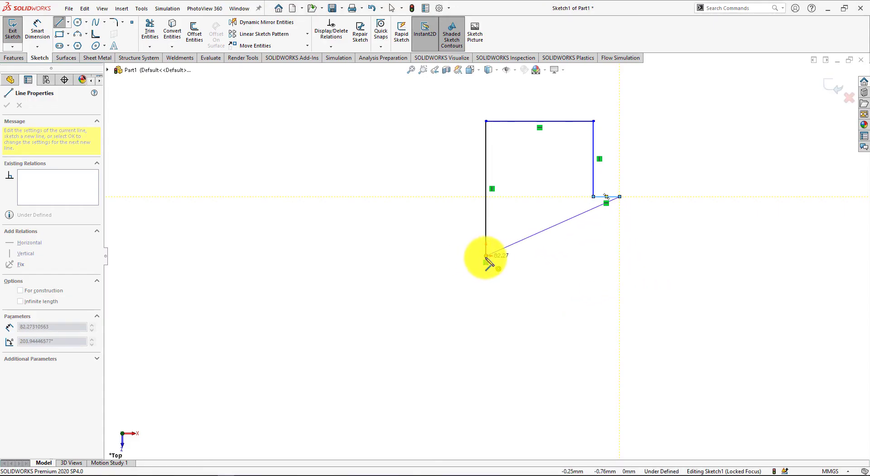
{"action": "left_click", "coordinate": [619, 257]}
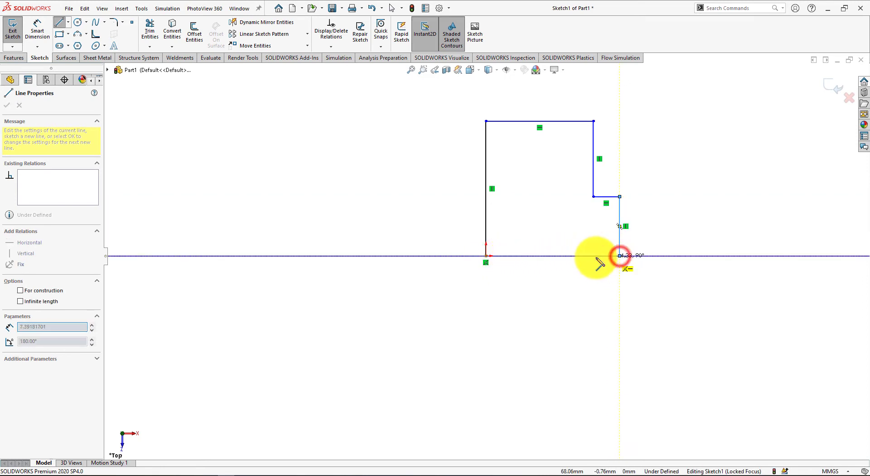
{"action": "left_click", "coordinate": [486, 256]}
{"action": "double_click", "coordinate": [421, 232]}
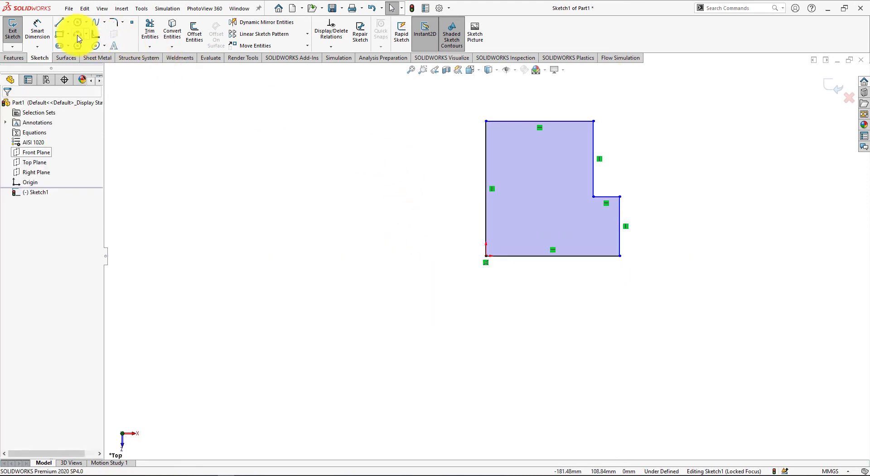
Dimension the profile's long vertical edge at the origin to 50 mm, following the reference drawing
{"action": "left_click", "coordinate": [37, 28]}
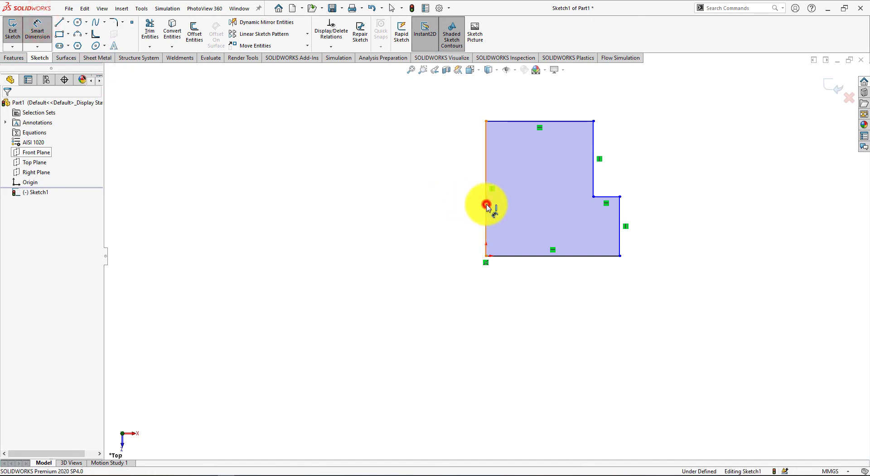
{"action": "left_click", "coordinate": [486, 208]}
{"action": "left_click", "coordinate": [443, 190]}
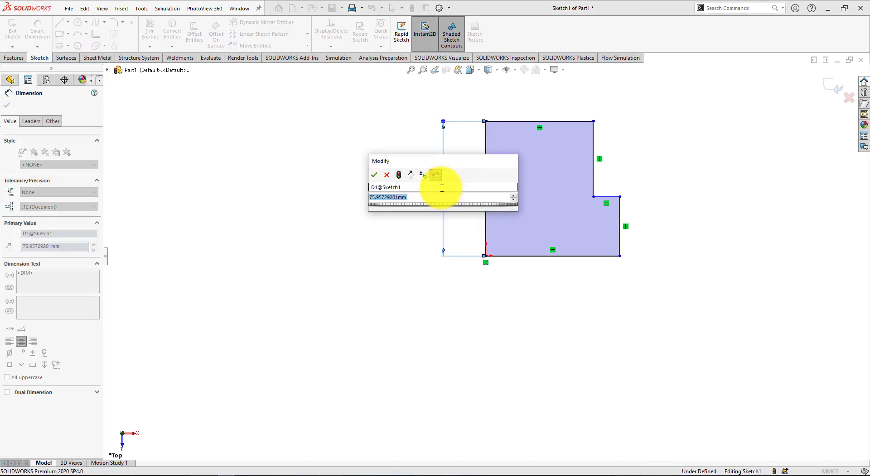
{"action": "key", "text": "alt+Tab"}
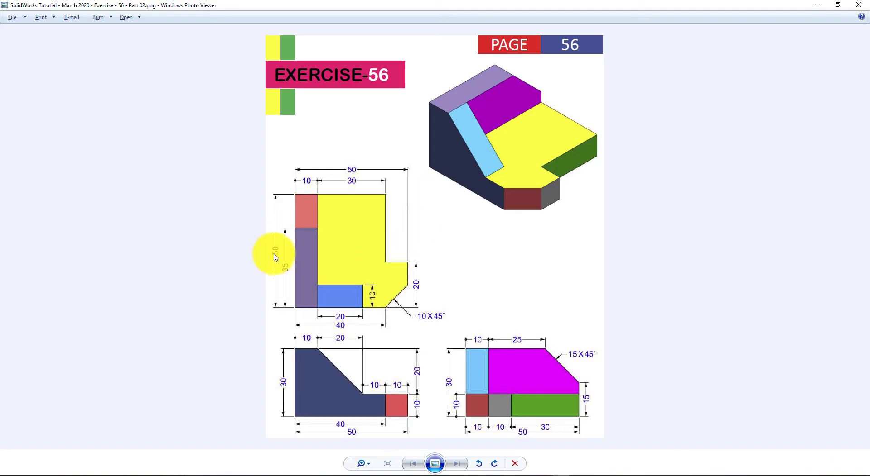
{"action": "key", "text": "alt+Tab"}
{"action": "type", "text": "50"}
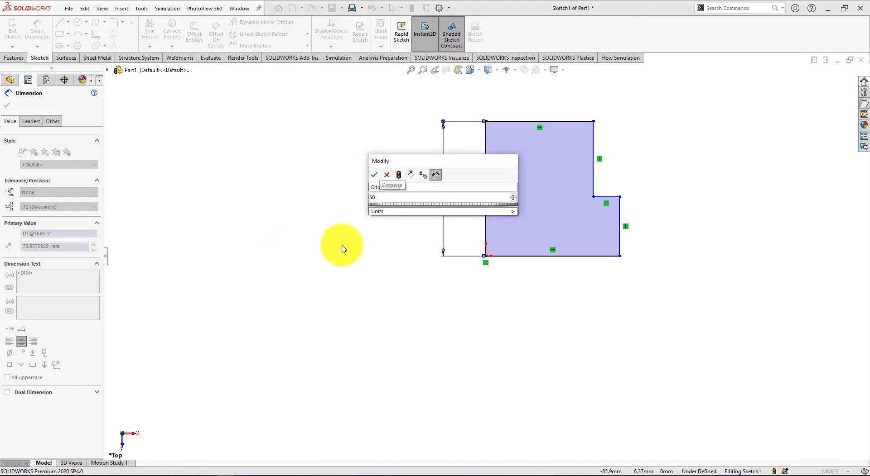
{"action": "key", "text": "Return"}
Dimension the profile's upper horizontal edge as 10+30 mm, taking the values from the reference drawing
{"action": "key", "text": "alt+Tab"}
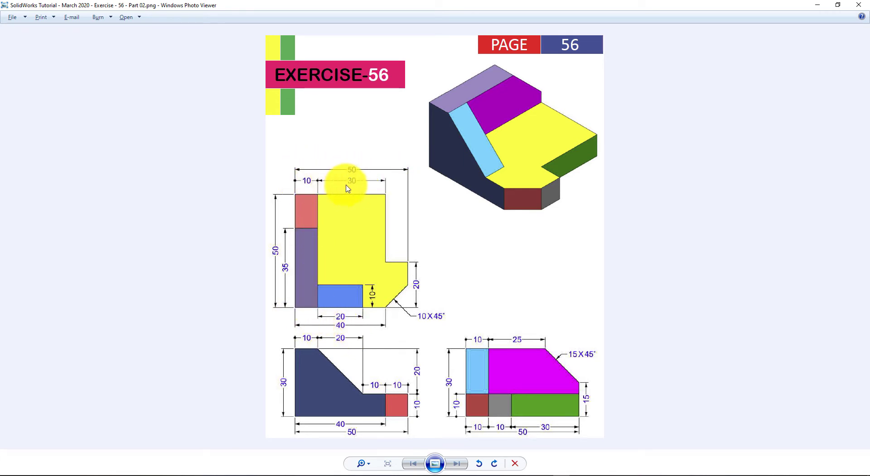
{"action": "key", "text": "alt+Tab"}
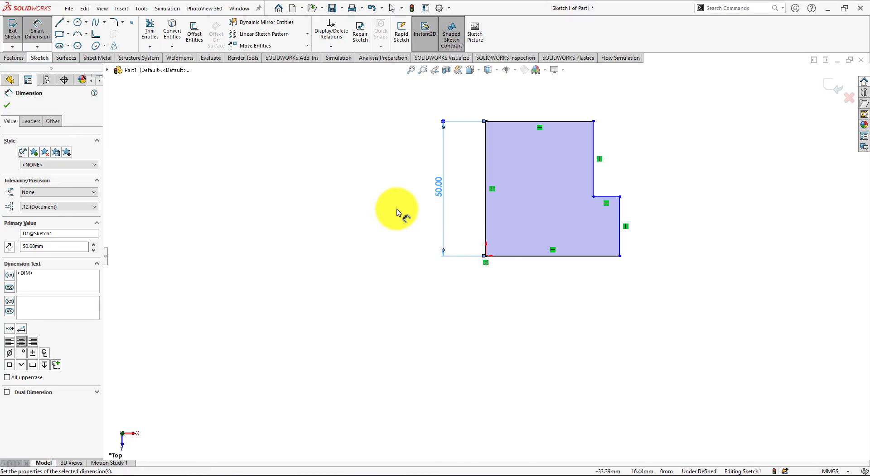
{"action": "left_click", "coordinate": [504, 121]}
{"action": "left_click", "coordinate": [515, 105]}
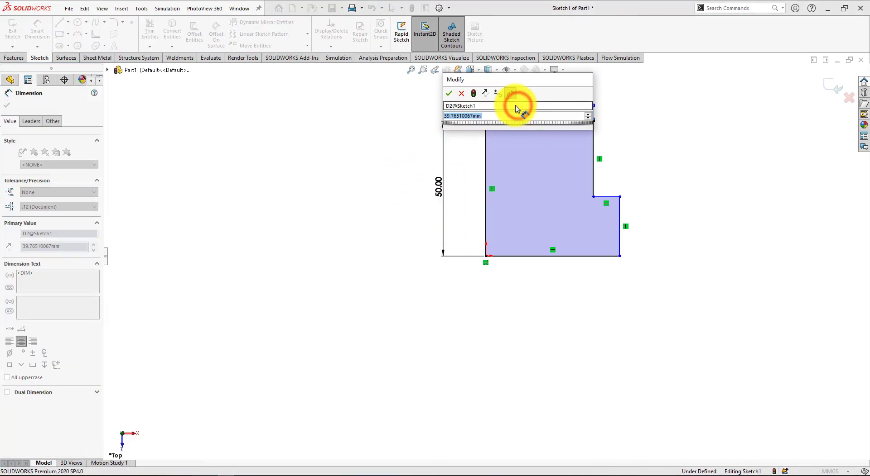
{"action": "type", "text": "10+30"}
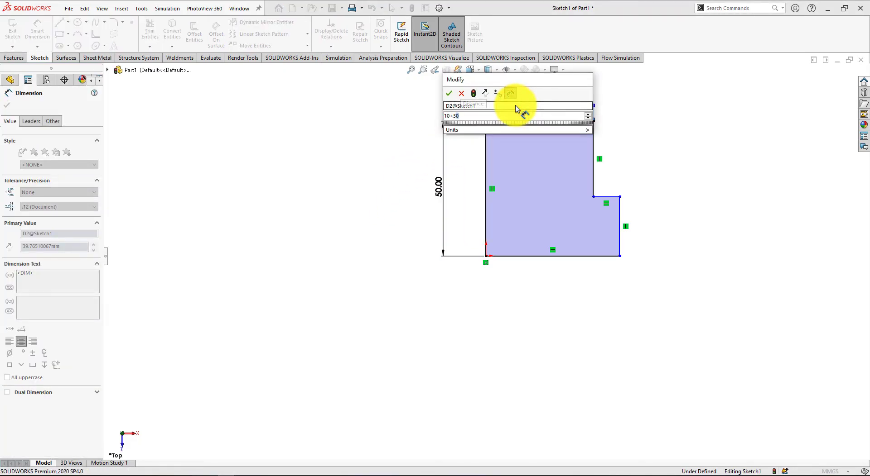
{"action": "key", "text": "Return"}
Dimension the profile's overall width between its outermost vertical edges to 50 mm, as in the reference drawing
{"action": "key", "text": "alt+Tab"}
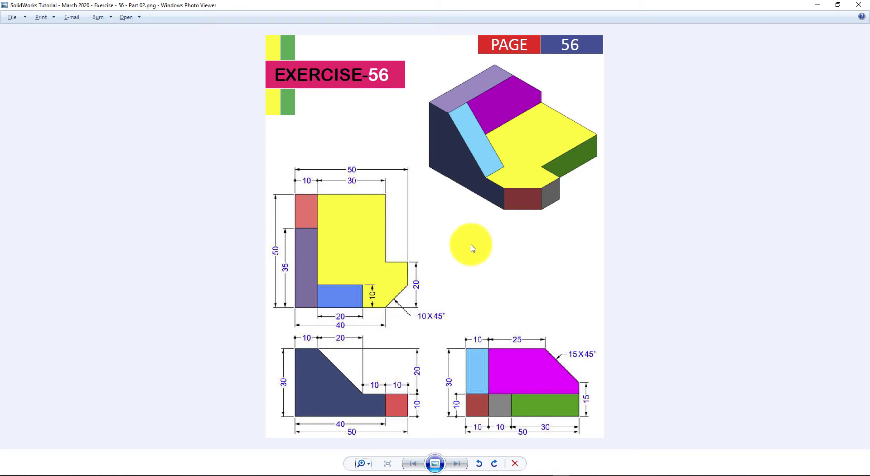
{"action": "key", "text": "alt+Tab"}
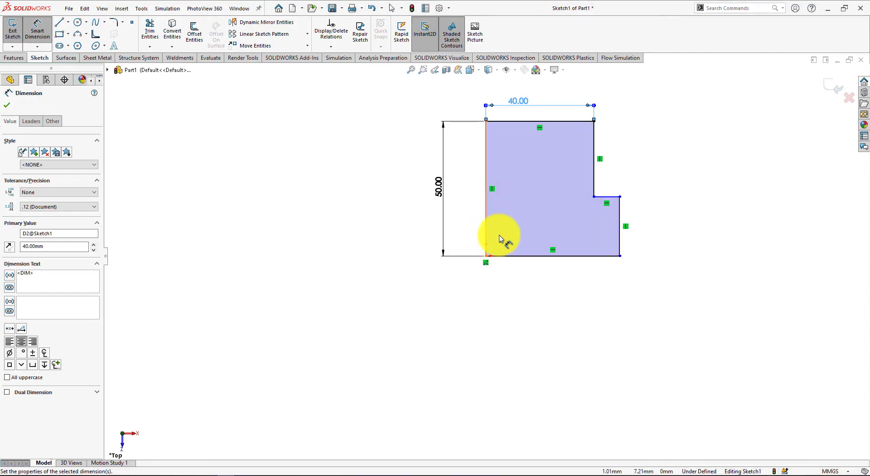
{"action": "left_click", "coordinate": [620, 214]}
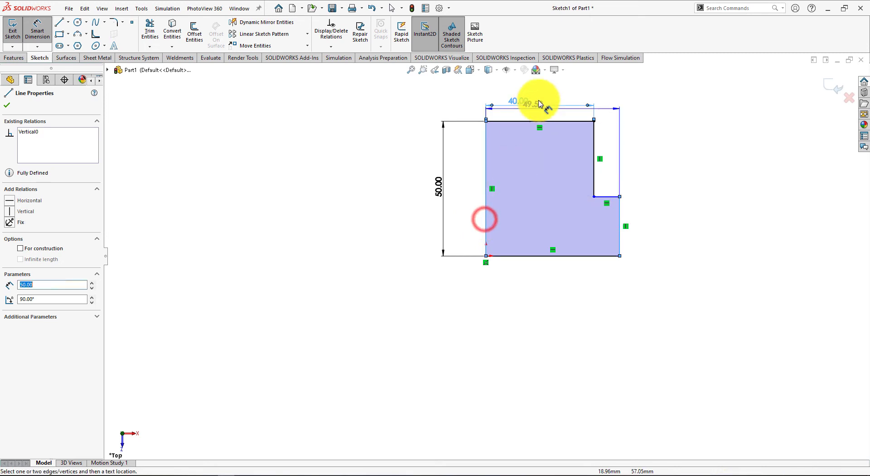
{"action": "scroll", "coordinate": [547, 91], "scroll_direction": "up", "scroll_amount": 2}
{"action": "left_click", "coordinate": [542, 134]}
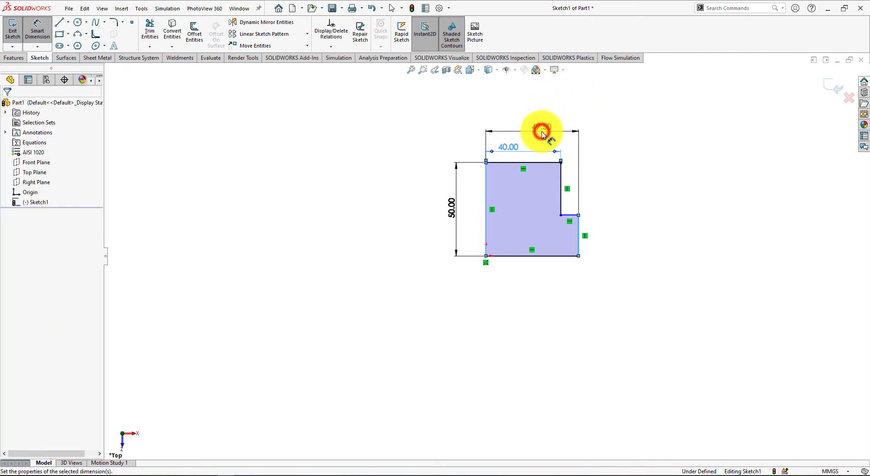
{"action": "type", "text": "50"}
{"action": "key", "text": "Return"}
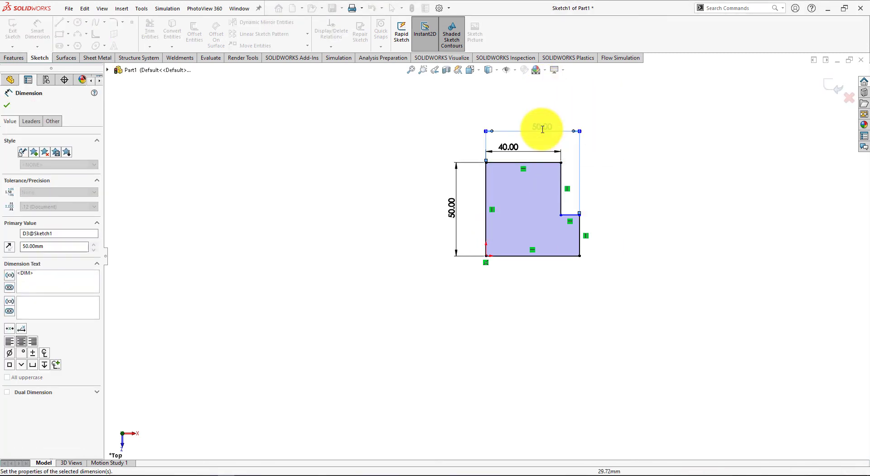
Dimension the short vertical edge below the ledge to 20 mm, check the reference drawing for remaining sizes, and finish dimensioning
{"action": "key", "text": "alt+Tab"}
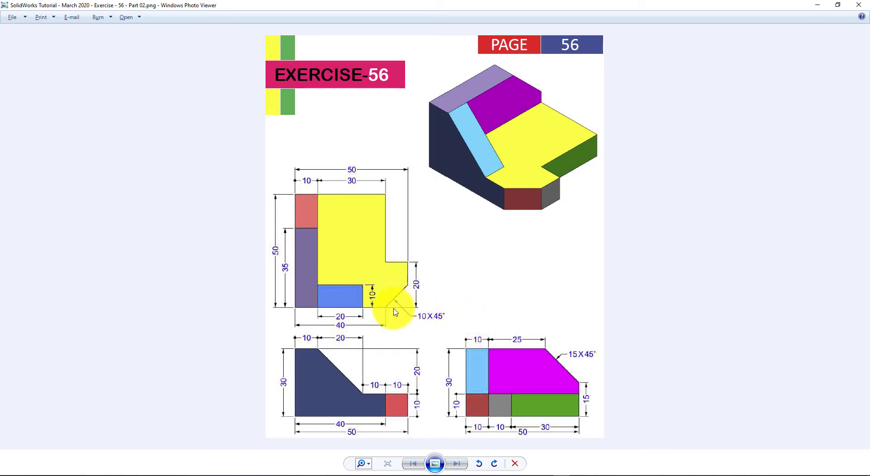
{"action": "key", "text": "alt+Tab"}
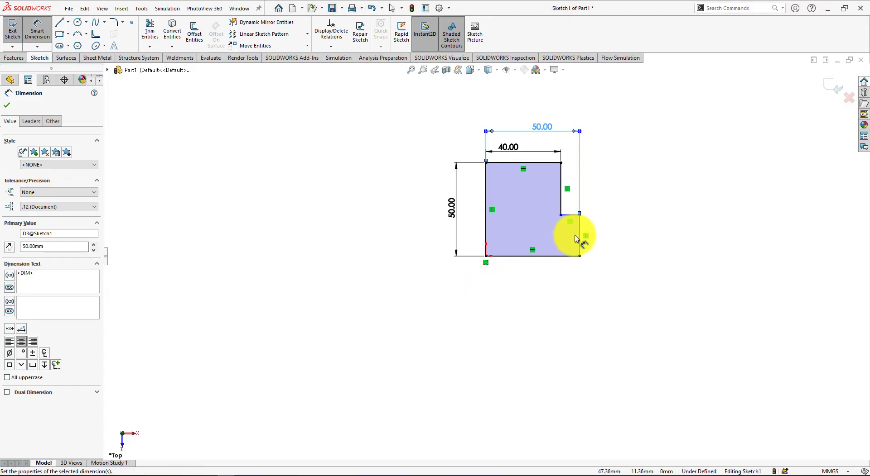
{"action": "left_click", "coordinate": [580, 241]}
{"action": "left_click", "coordinate": [634, 237]}
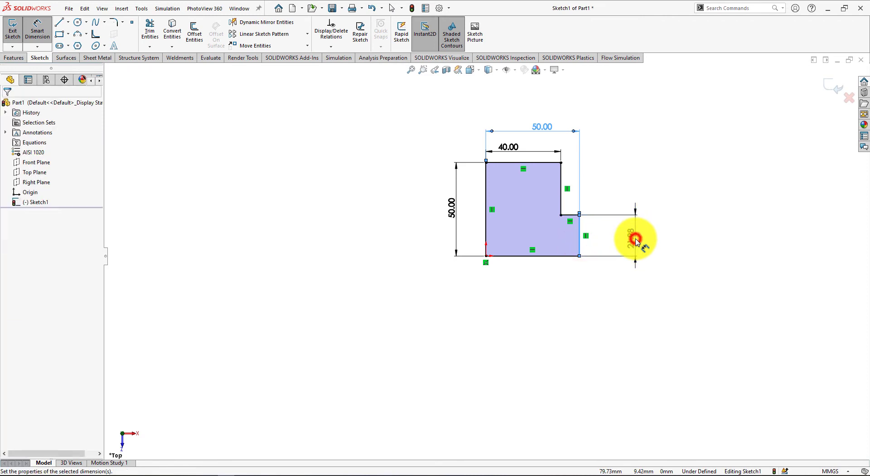
{"action": "type", "text": "20"}
{"action": "key", "text": "Return"}
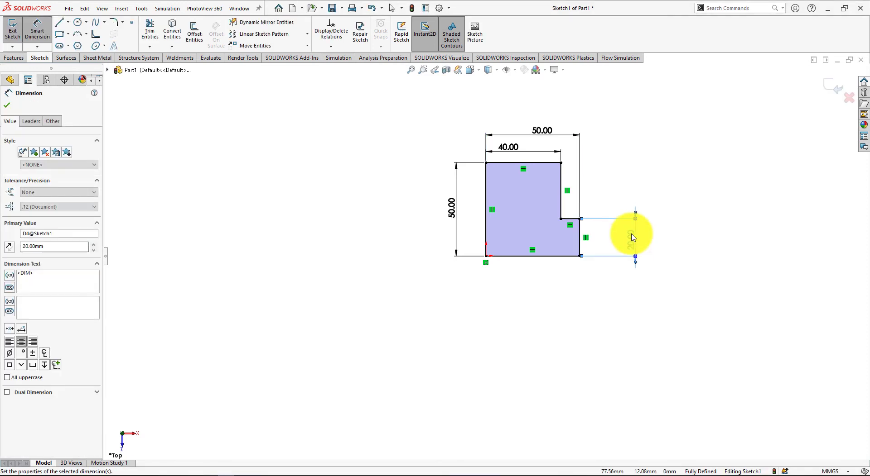
{"action": "key", "text": "alt+Tab"}
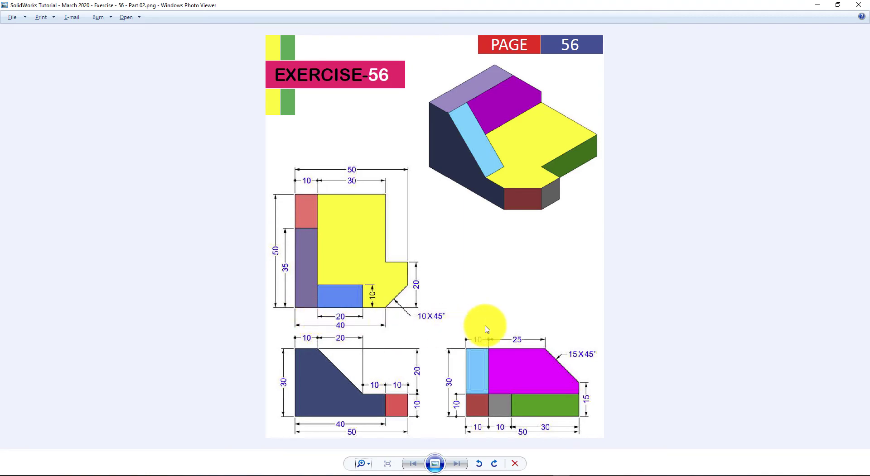
{"action": "key", "text": "alt+Tab"}
{"action": "key", "text": "alt+Tab"}
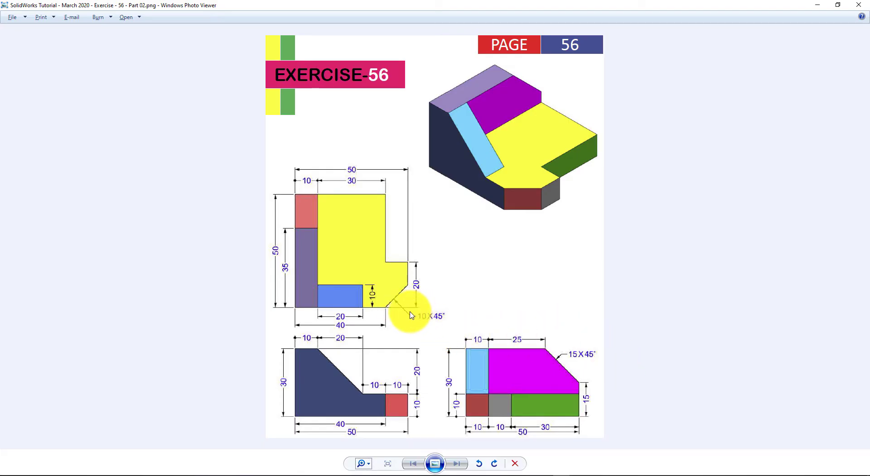
{"action": "key", "text": "alt+Tab"}
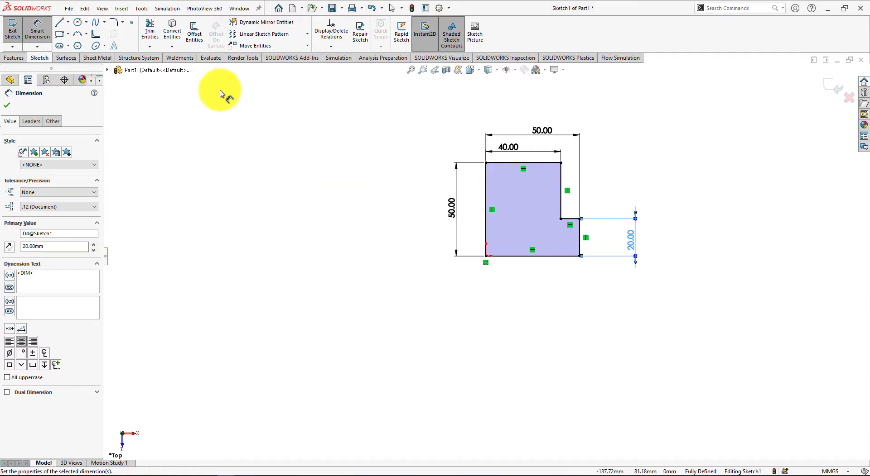
{"action": "left_click", "coordinate": [7, 105]}
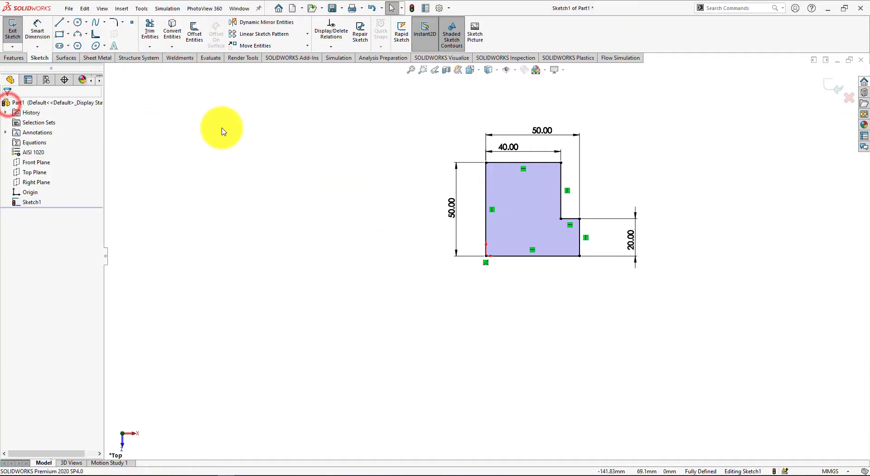
Chamfer the profile's lower outer corner with an angle-distance sketch chamfer of 10 mm at 45°, as in the reference drawing
{"action": "left_click", "coordinate": [123, 22]}
{"action": "left_click", "coordinate": [141, 44]}
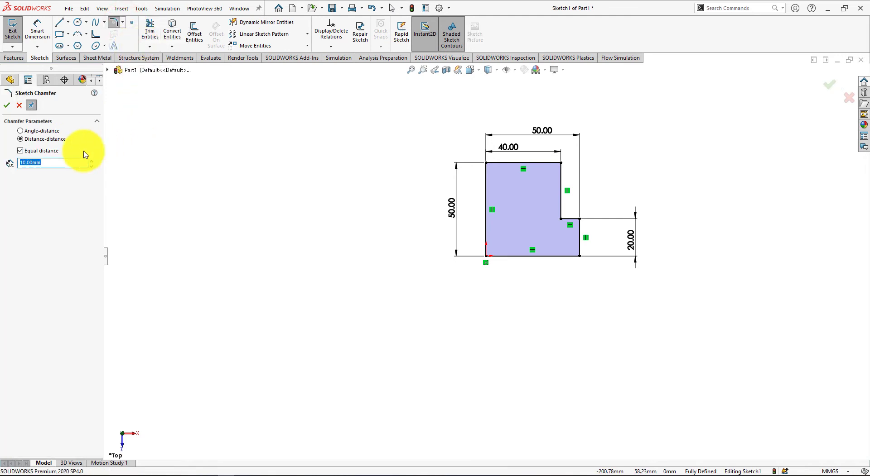
{"action": "left_click", "coordinate": [52, 132]}
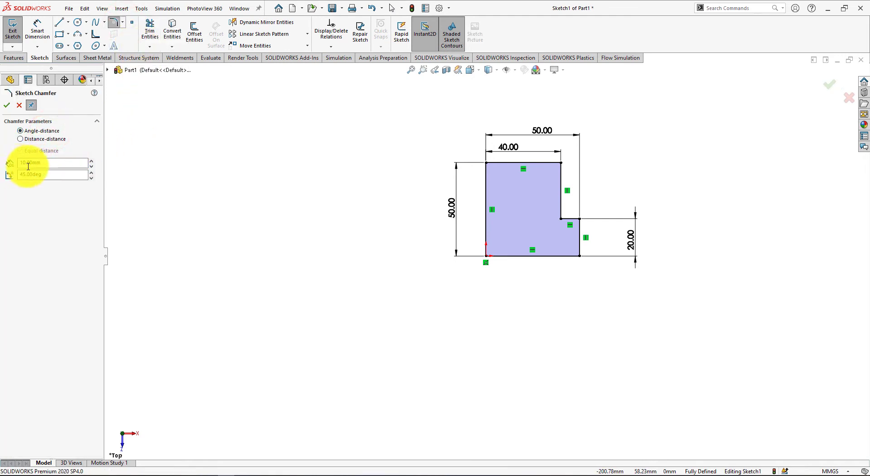
{"action": "key", "text": "alt+Tab"}
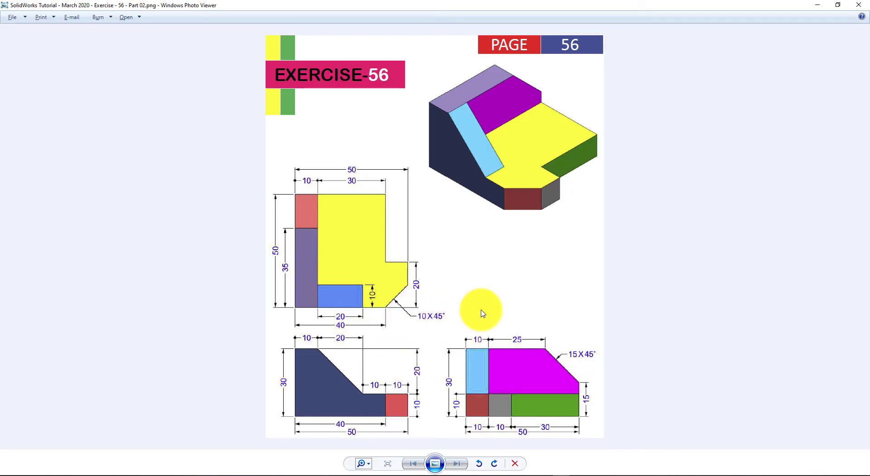
{"action": "key", "text": "alt+Tab"}
{"action": "left_click", "coordinate": [581, 257]}
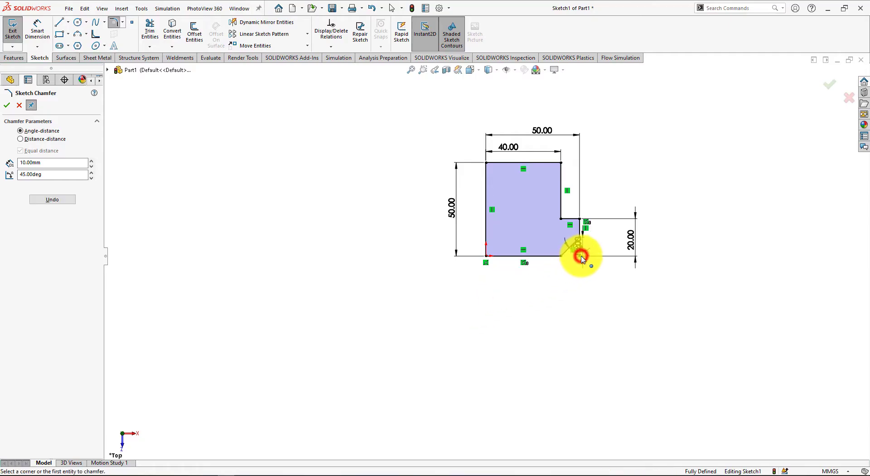
{"action": "scroll", "coordinate": [550, 263], "scroll_direction": "down", "scroll_amount": 5}
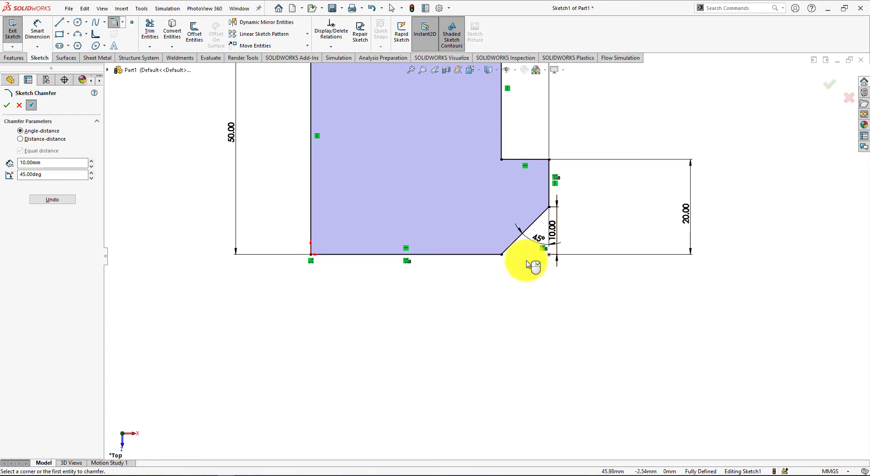
{"action": "left_click", "coordinate": [7, 105]}
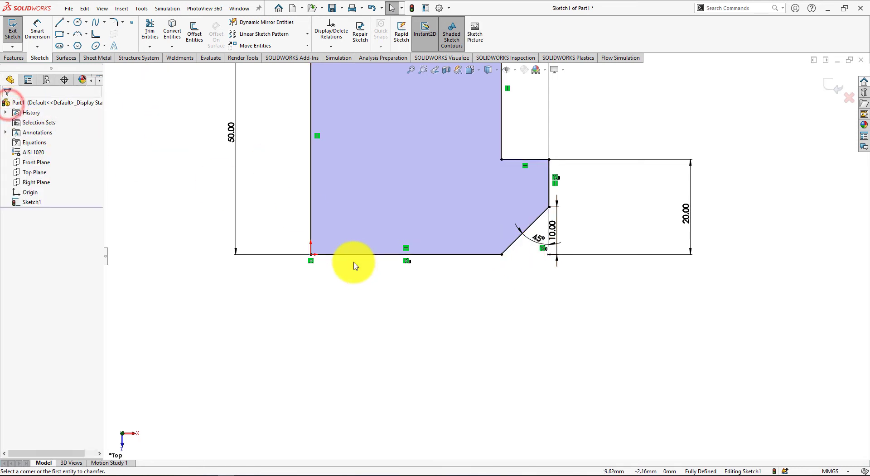
Check the base thickness in the reference drawing and extrude the profile as a blind boss 10 mm deep
{"action": "key", "text": "alt+Tab"}
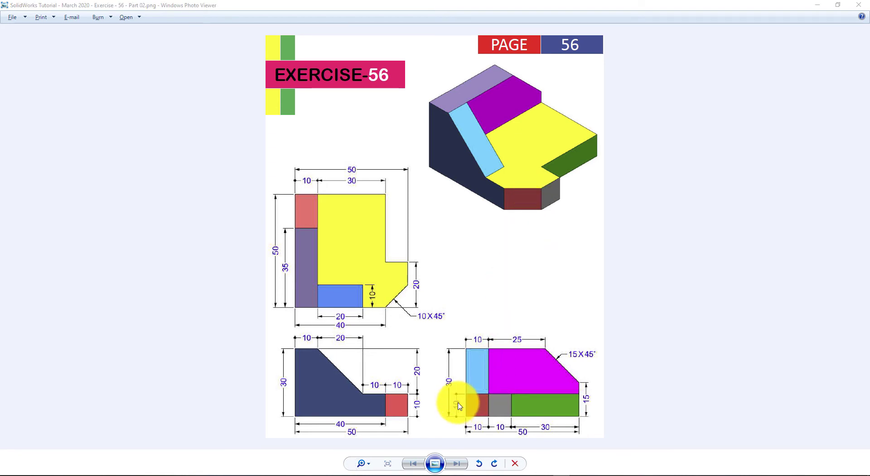
{"action": "key", "text": "alt+Tab"}
{"action": "left_click", "coordinate": [11, 58]}
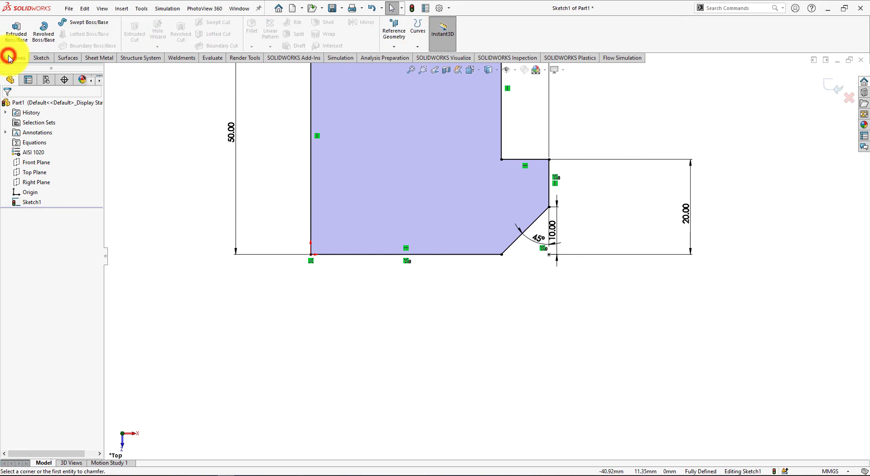
{"action": "left_click", "coordinate": [16, 29]}
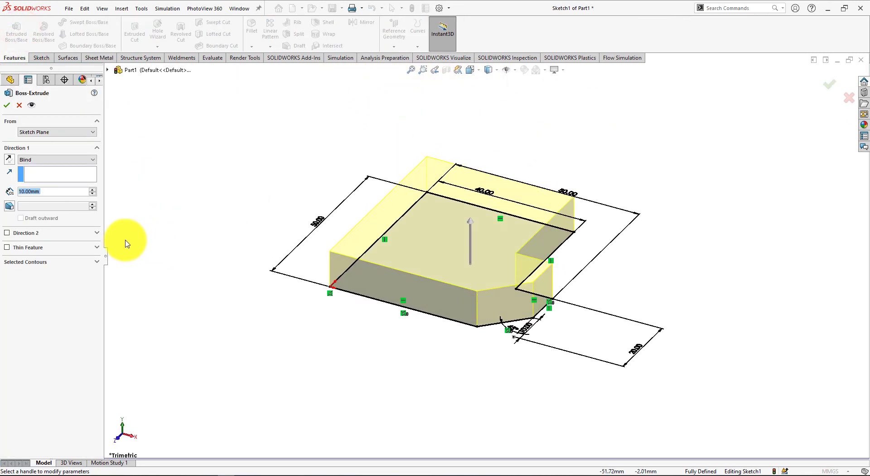
{"action": "left_click", "coordinate": [8, 106]}
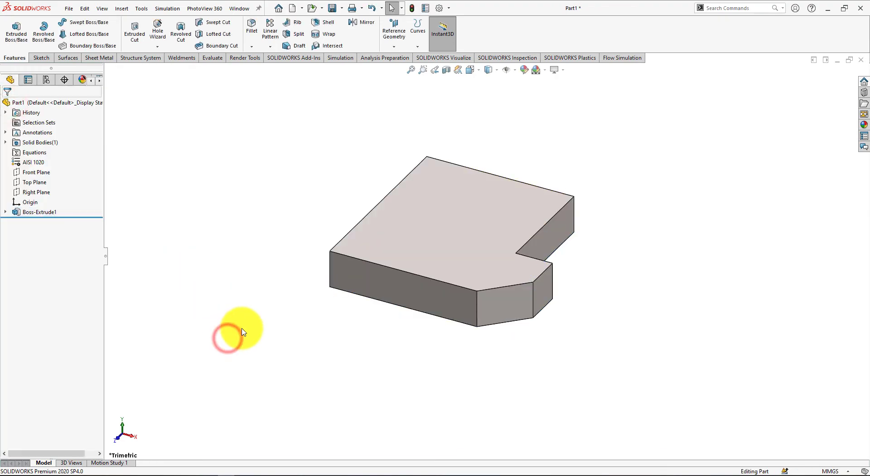
Consult the reference drawing for the raised portions and start a new sketch on the base plate's top face
{"action": "key", "text": "alt+Tab"}
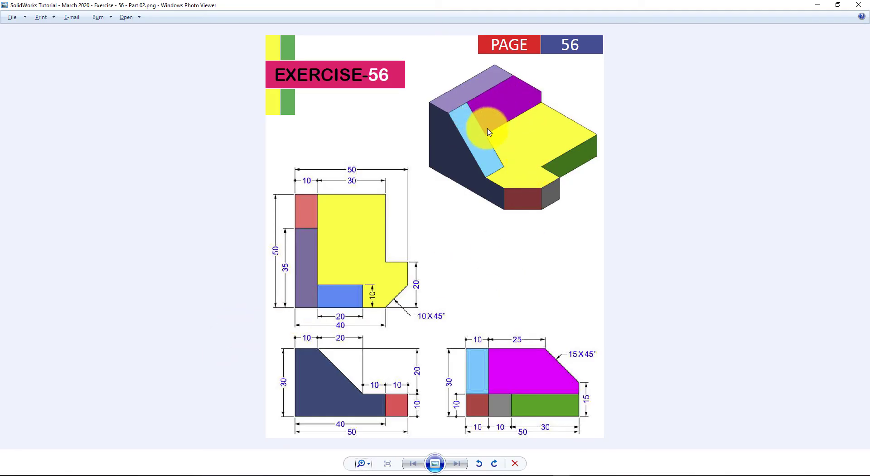
{"action": "key", "text": "alt+Tab"}
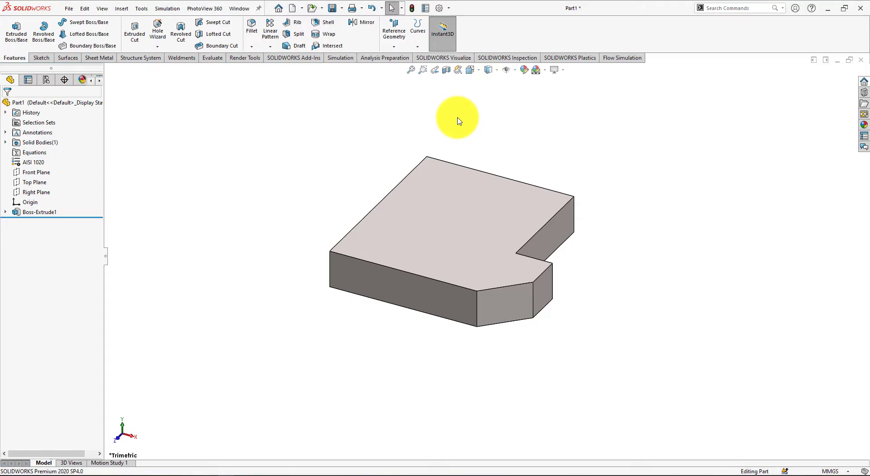
{"action": "left_click", "coordinate": [451, 222]}
{"action": "left_click", "coordinate": [483, 196]}
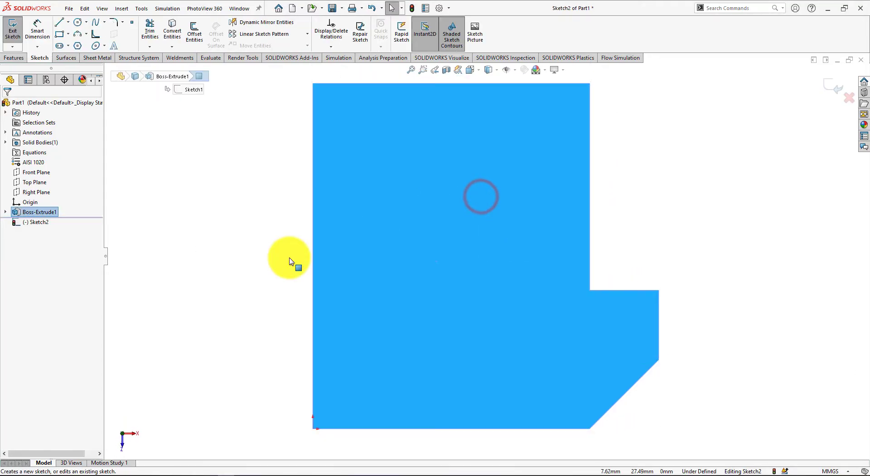
Set up a 10 mm offset of the top face's long vertical edge at the origin, reversed to fall inside the face
{"action": "key", "text": "alt+Tab"}
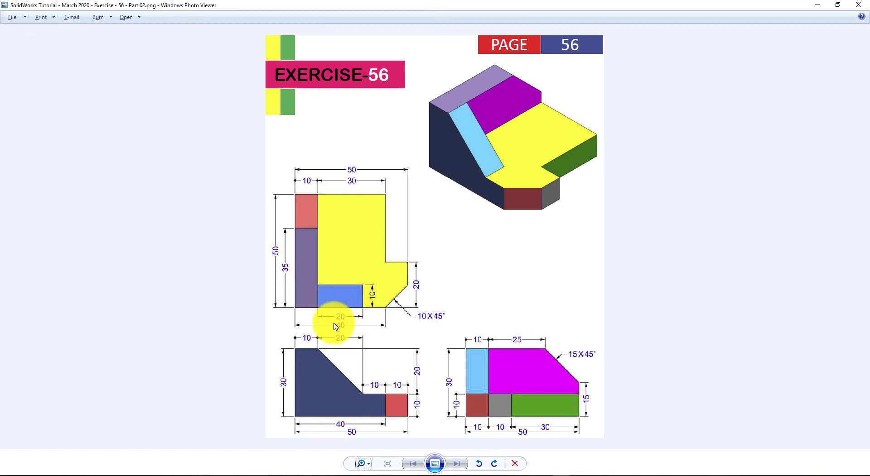
{"action": "key", "text": "alt+Tab"}
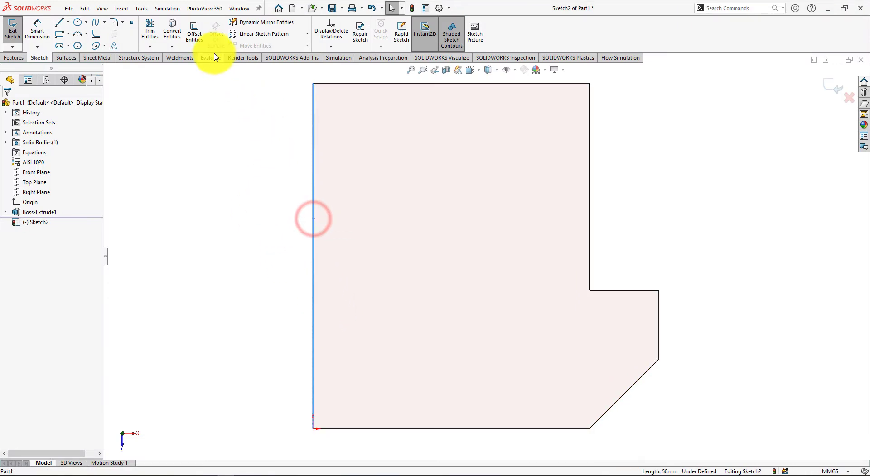
{"action": "left_click", "coordinate": [196, 37]}
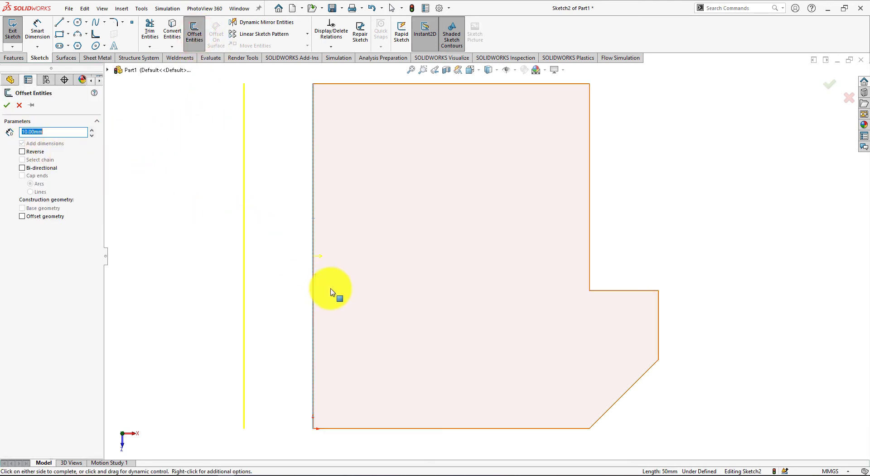
{"action": "key", "text": "alt+Tab"}
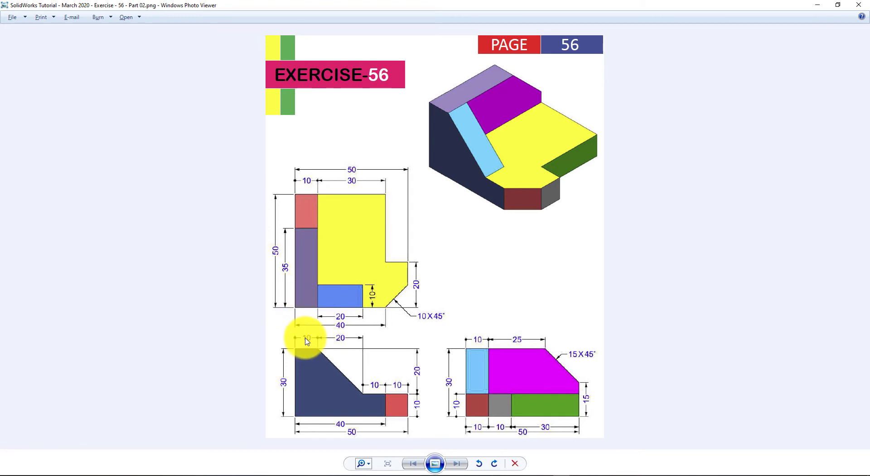
{"action": "key", "text": "alt+Tab"}
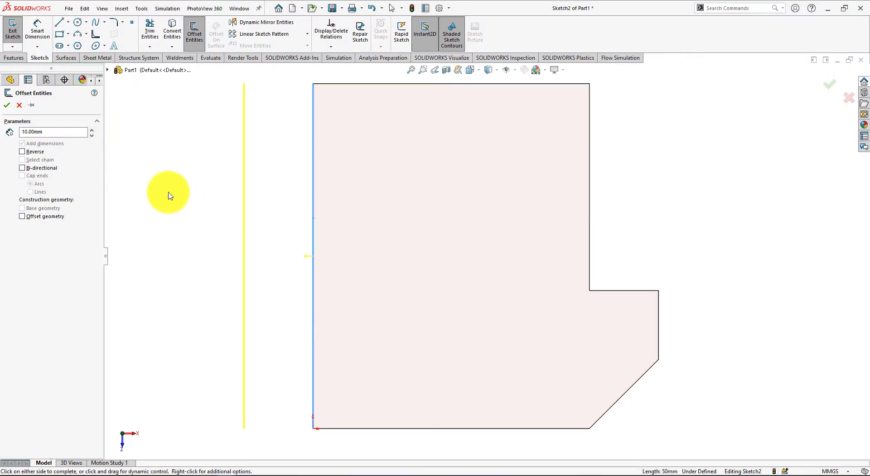
{"action": "left_click", "coordinate": [21, 152]}
{"action": "scroll", "coordinate": [399, 335], "scroll_direction": "up", "scroll_amount": 2}
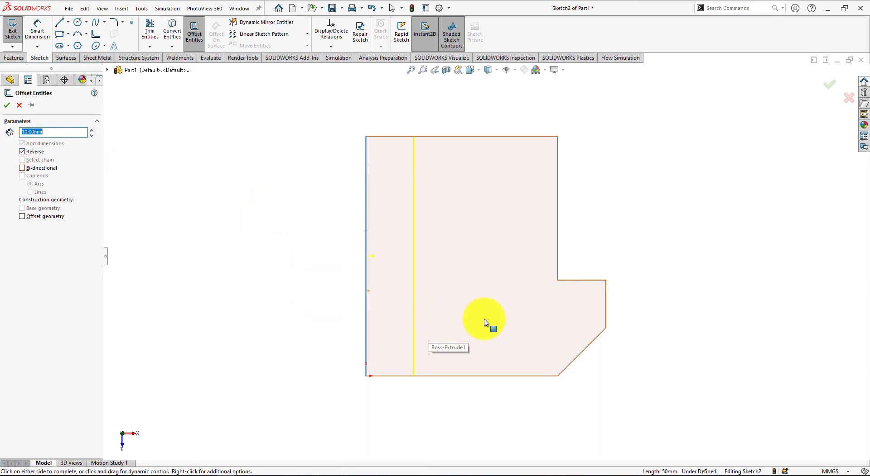
Add the face's lower horizontal edge to the 10 mm inward offset, verify against the reference drawing, and accept the offset
{"action": "key", "text": "alt+Tab"}
{"action": "key", "text": "alt+Tab"}
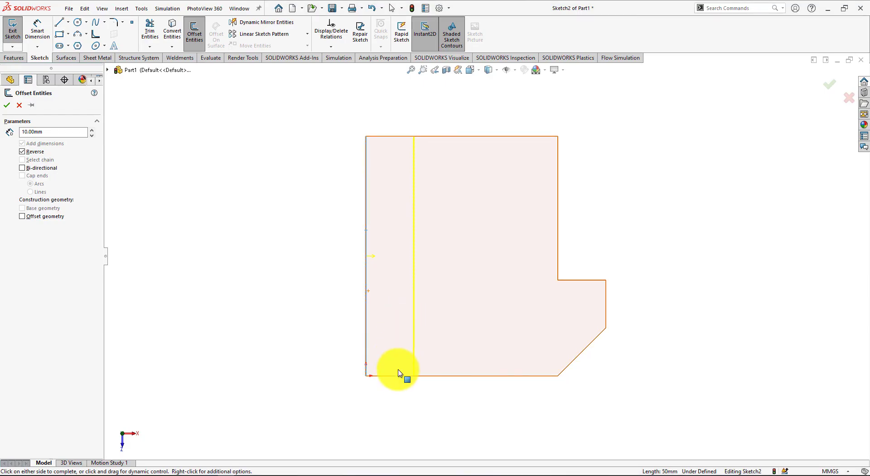
{"action": "left_click", "coordinate": [396, 377]}
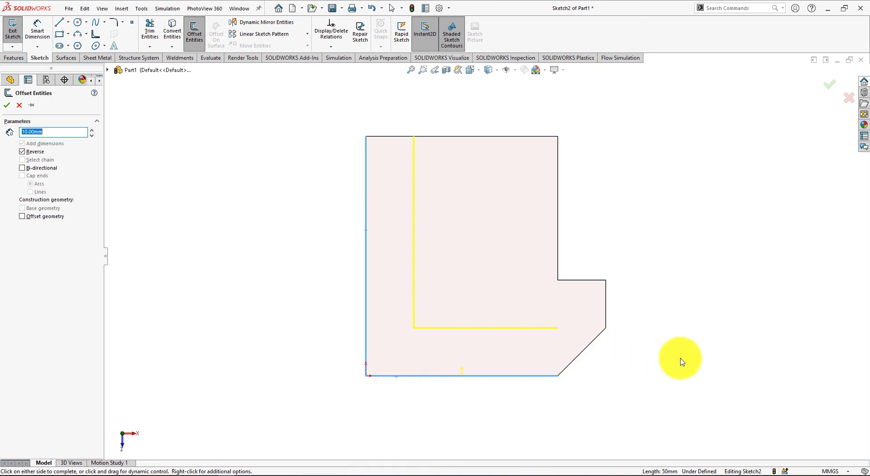
{"action": "scroll", "coordinate": [675, 356], "scroll_direction": "up", "scroll_amount": 2}
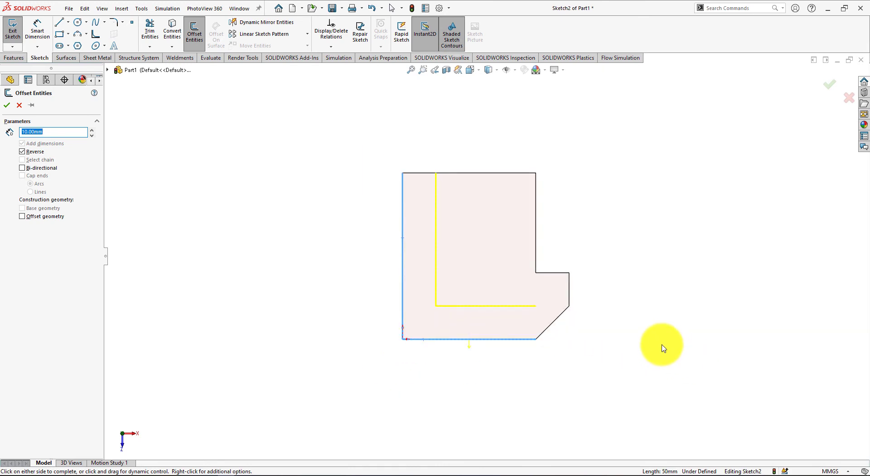
{"action": "key", "text": "alt+Tab"}
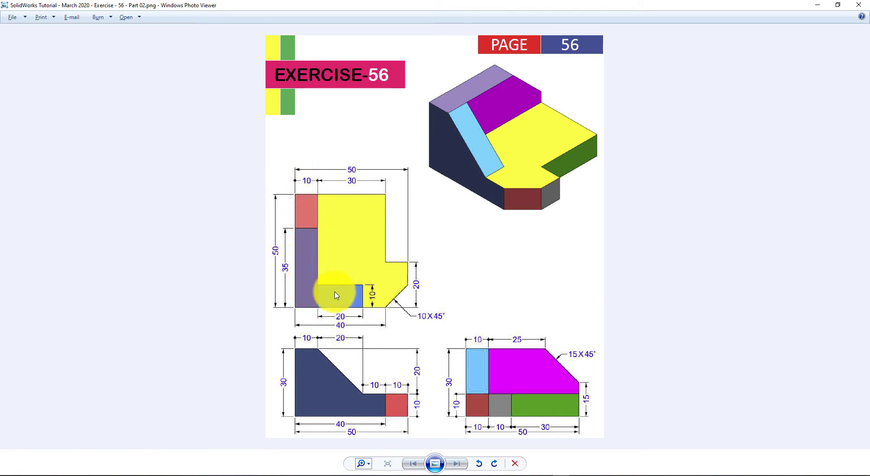
{"action": "key", "text": "alt+Tab"}
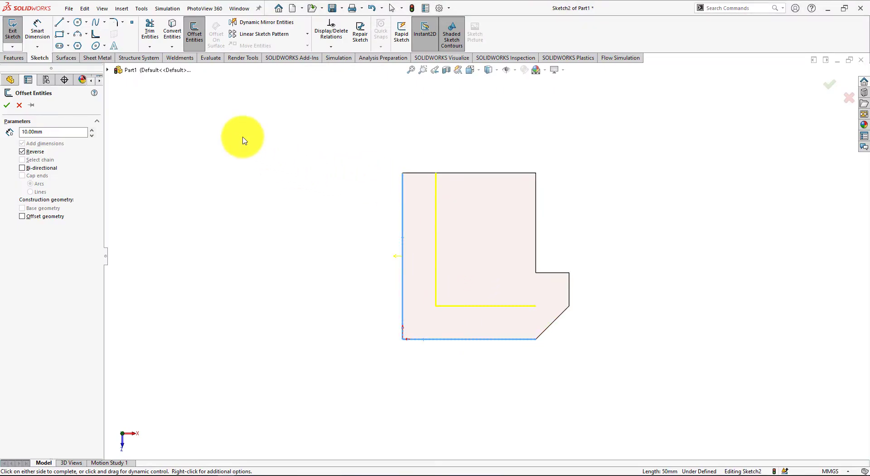
{"action": "left_click", "coordinate": [8, 106]}
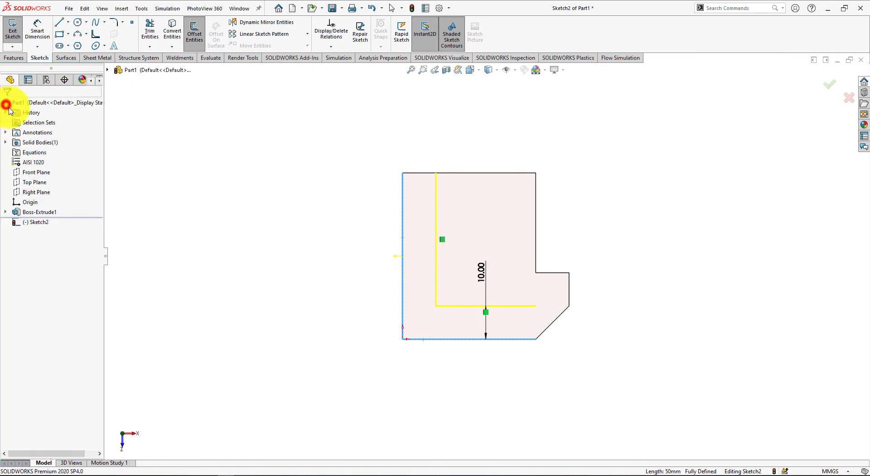
Convert the top face's long vertical edge at the origin and its adjoining lower and upper horizontal edges into sketch lines
{"action": "key", "text": "alt+Tab"}
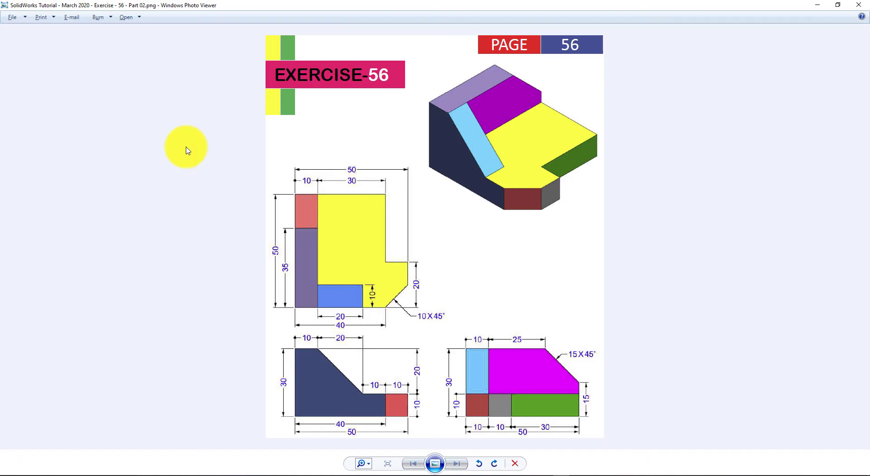
{"action": "key", "text": "alt+Tab"}
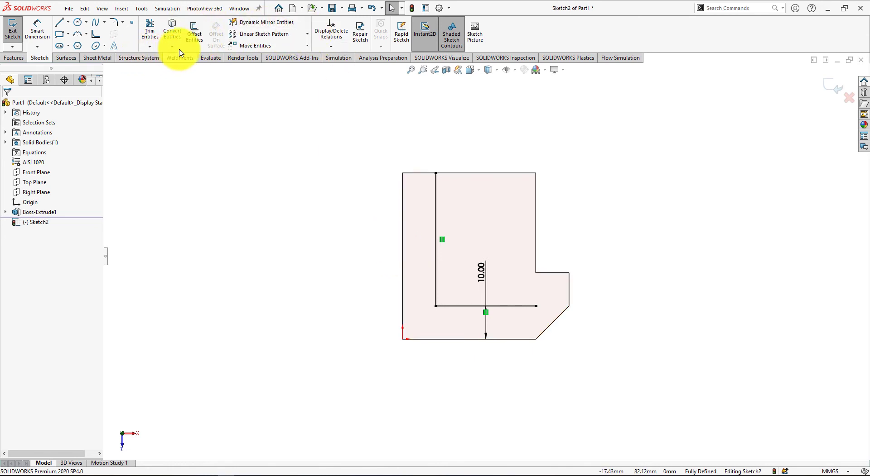
{"action": "left_click", "coordinate": [171, 25]}
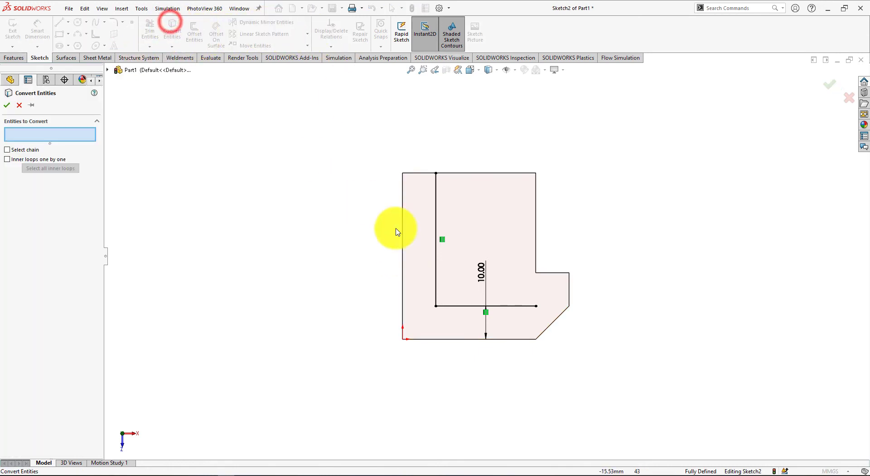
{"action": "left_click", "coordinate": [401, 254]}
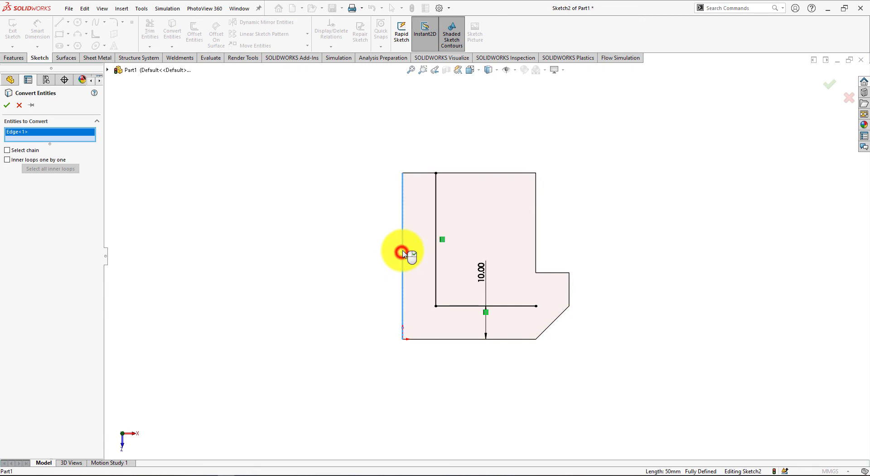
{"action": "left_click", "coordinate": [427, 339]}
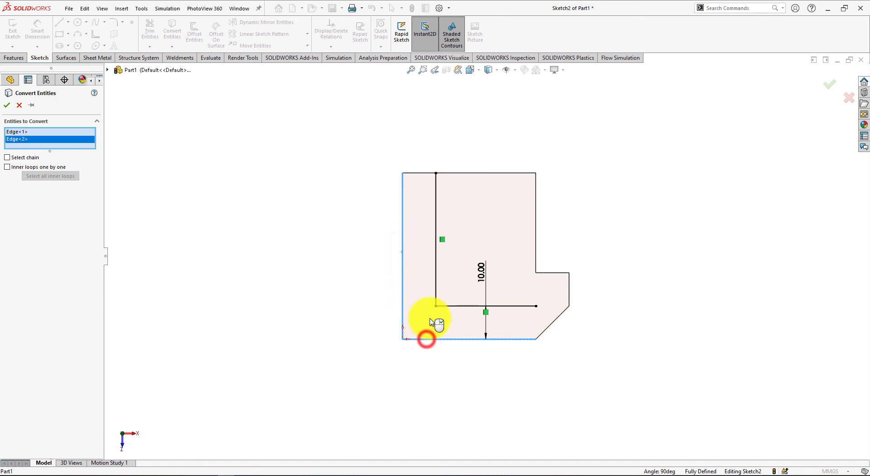
{"action": "left_click", "coordinate": [418, 173]}
{"action": "left_click", "coordinate": [7, 105]}
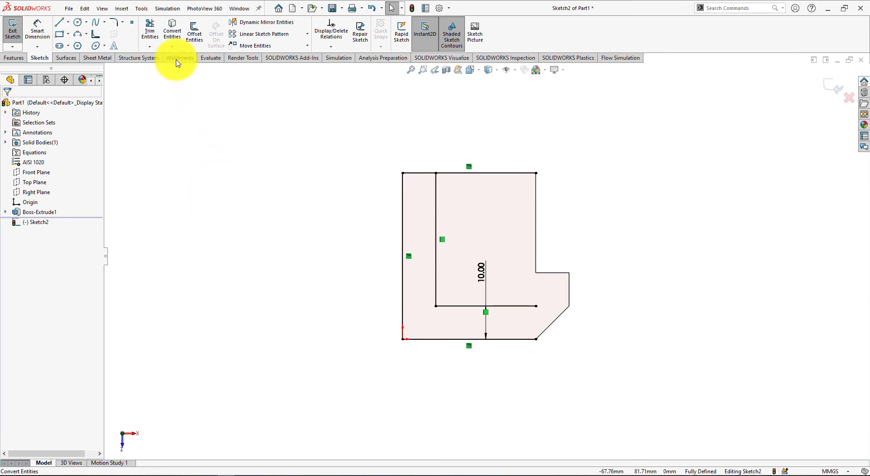
Sketch a vertical line from the lower edge to the offset line, about 30 mm from the origin, and check its position in the reference drawing
{"action": "left_click", "coordinate": [60, 23]}
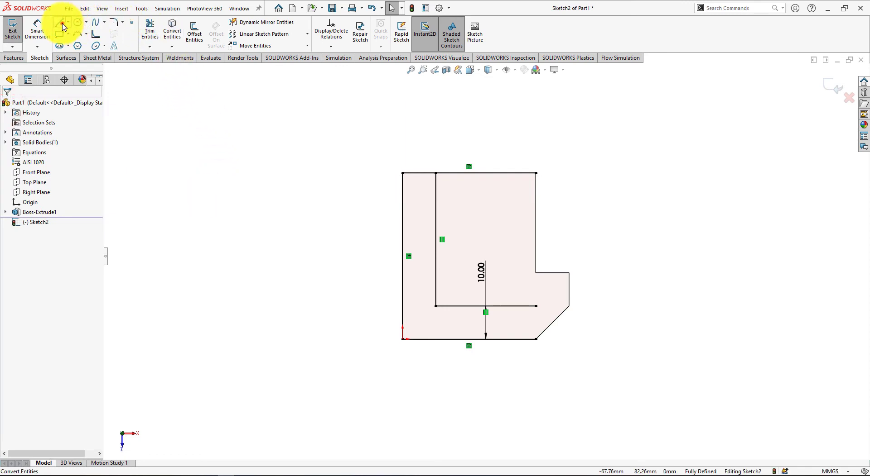
{"action": "left_click", "coordinate": [504, 340]}
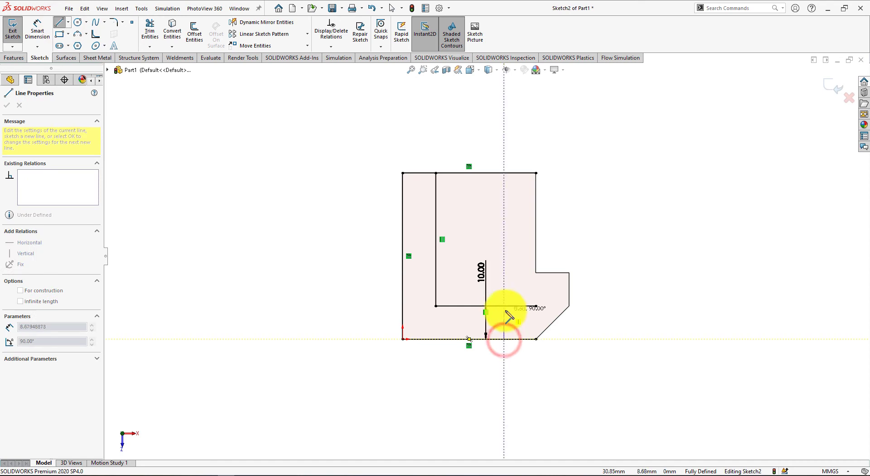
{"action": "left_click", "coordinate": [503, 307]}
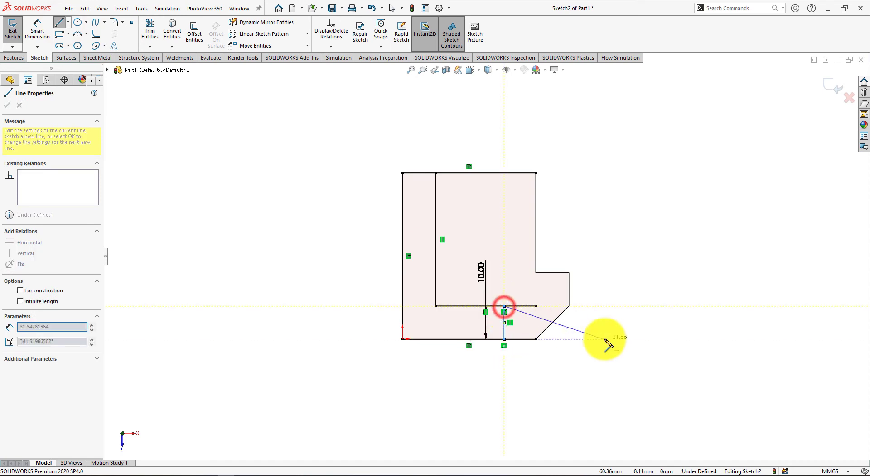
{"action": "right_click", "coordinate": [606, 339]}
{"action": "left_click", "coordinate": [638, 345]}
{"action": "key", "text": "alt+Tab"}
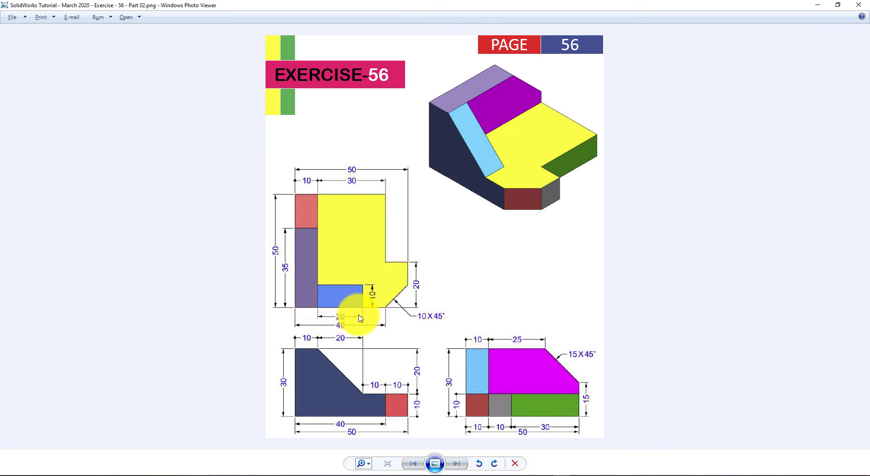
Dimension the horizontal distance between the long vertical offset line and the short vertical line, keeping it as drawn
{"action": "key", "text": "alt+Tab"}
{"action": "left_click", "coordinate": [37, 27]}
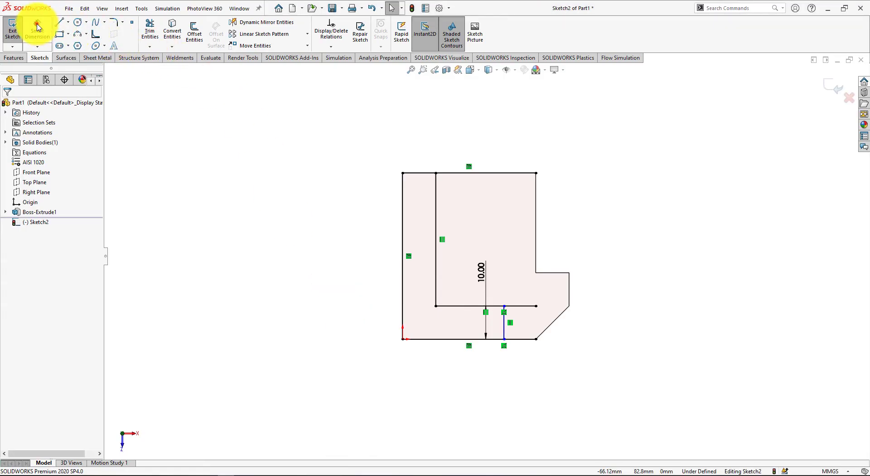
{"action": "left_click", "coordinate": [436, 288]}
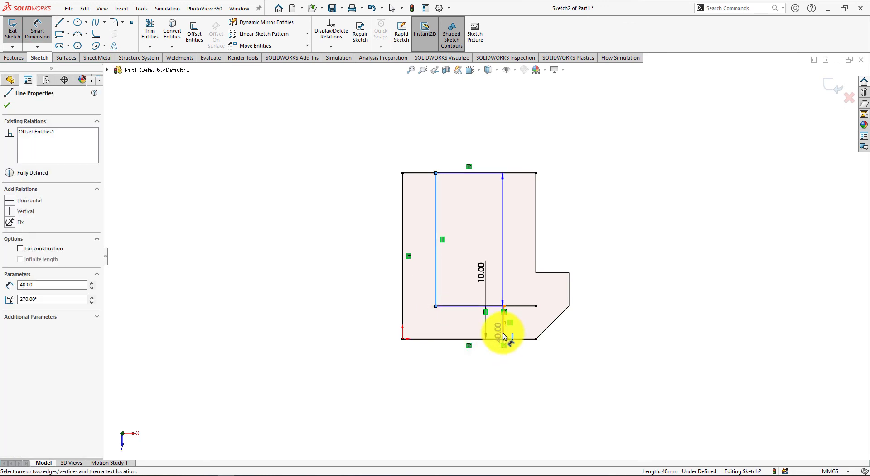
{"action": "left_click", "coordinate": [503, 327]}
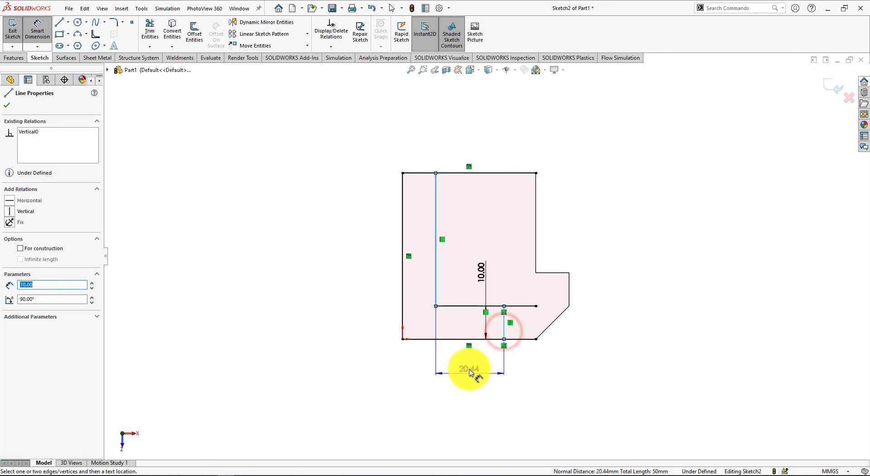
{"action": "left_click", "coordinate": [467, 364]}
{"action": "left_click", "coordinate": [398, 354]}
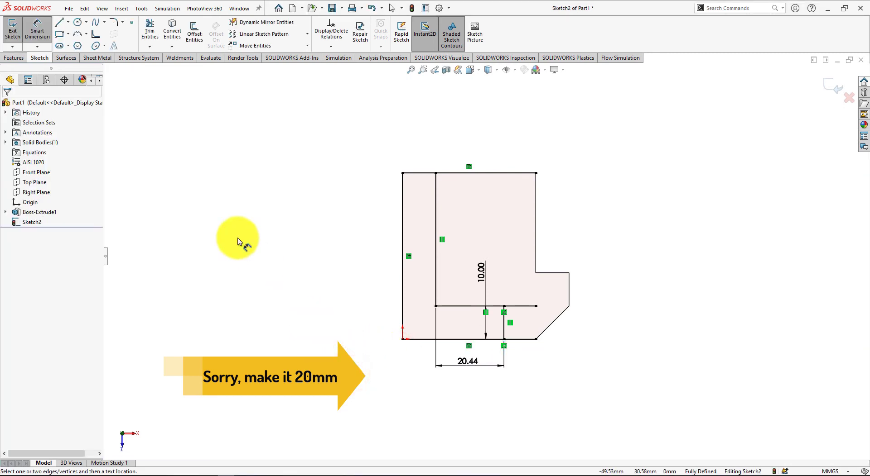
Trim the excess lines of the upper edge, horizontal offset and lower edge to leave a closed L-shaped profile
{"action": "left_click", "coordinate": [150, 28]}
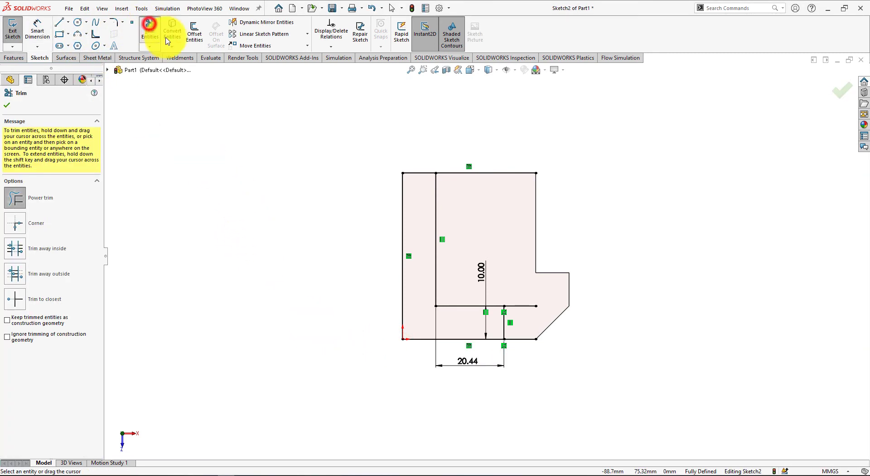
{"action": "left_click_drag", "start_coordinate": [489, 96], "coordinate": [495, 188]}
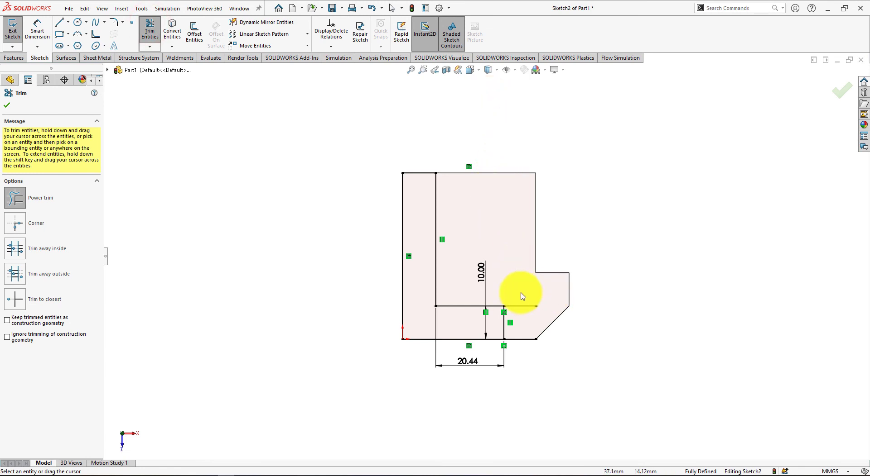
{"action": "mouse_move", "coordinate": [521, 310]}
{"action": "left_mouse_down"}
{"action": "mouse_move", "coordinate": [516, 343]}
{"action": "mouse_move", "coordinate": [539, 348]}
{"action": "left_mouse_up"}
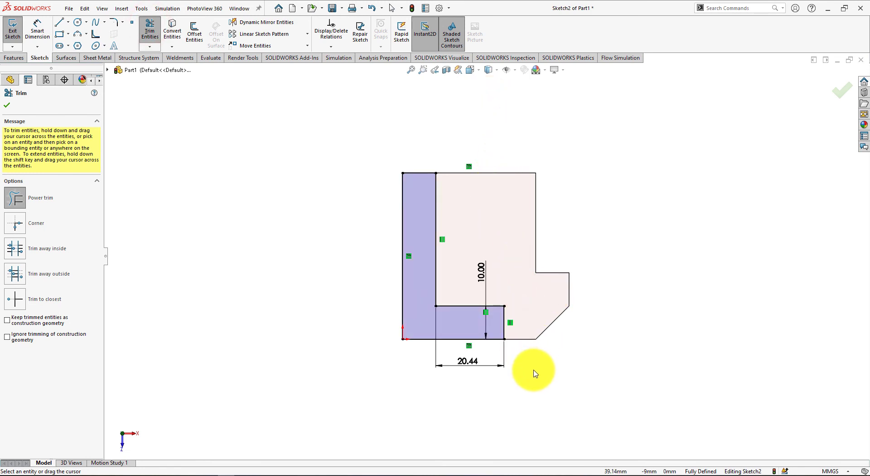
Check the wall height in the reference drawing and extrude the L-shaped profile 20 mm upward from the base plate, merged with it
{"action": "mouse_move", "coordinate": [535, 355]}
{"action": "middle_mouse_down"}
{"action": "mouse_move", "coordinate": [528, 227]}
{"action": "mouse_move", "coordinate": [508, 243]}
{"action": "mouse_move", "coordinate": [425, 197]}
{"action": "middle_mouse_up"}
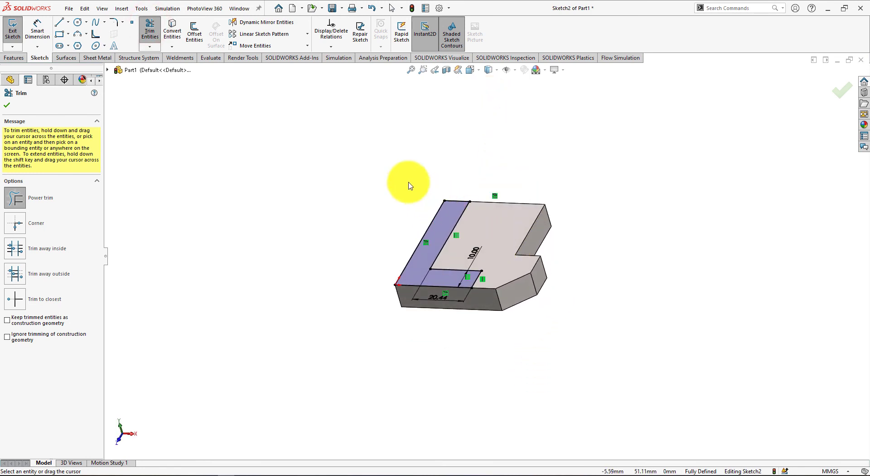
{"action": "key", "text": "alt+Tab"}
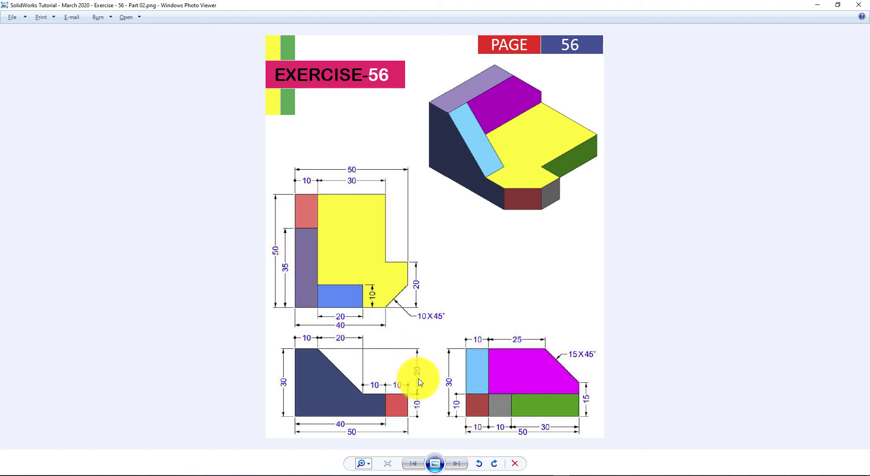
{"action": "key", "text": "alt+Tab"}
{"action": "left_click", "coordinate": [9, 58]}
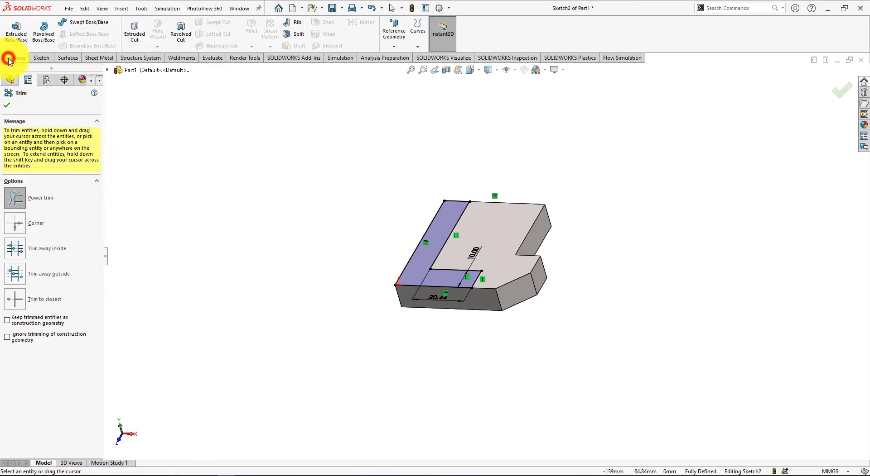
{"action": "left_click", "coordinate": [15, 33]}
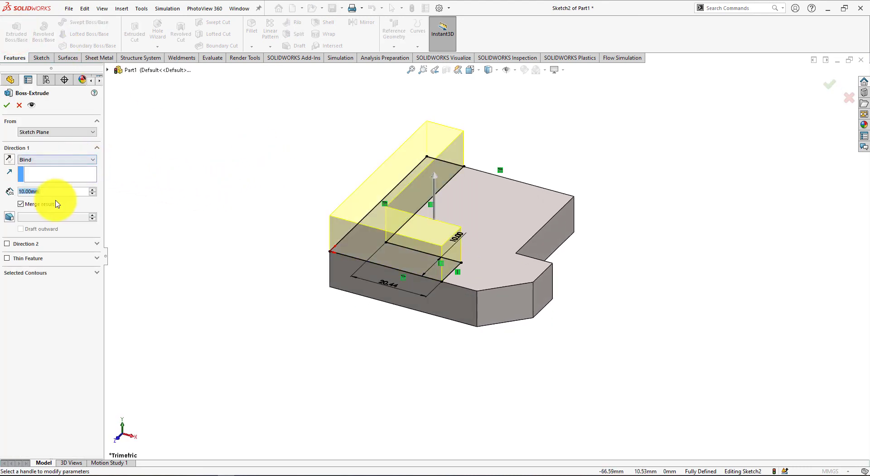
{"action": "left_click", "coordinate": [27, 194]}
{"action": "type", "text": "20"}
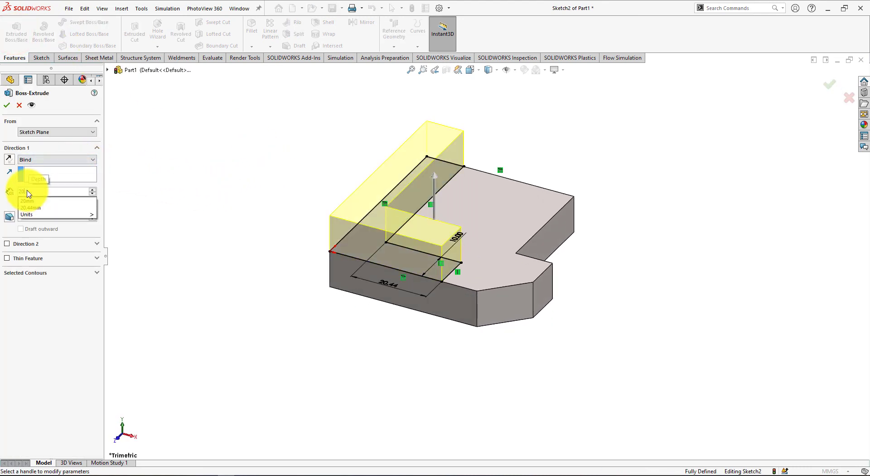
{"action": "key", "text": "Return"}
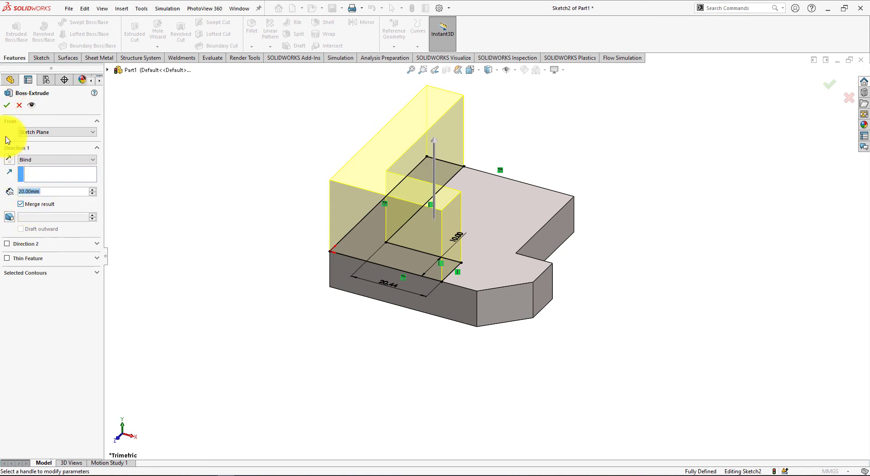
{"action": "left_click", "coordinate": [5, 105]}
{"action": "left_click", "coordinate": [253, 357]}
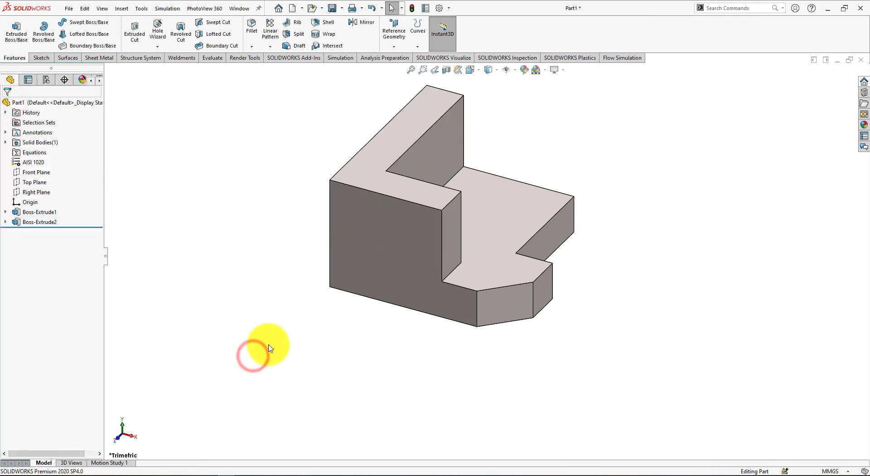
Check the slope in the reference drawing and chamfer the top edge at the short wall's free end with a symmetric 20 mm distance
{"action": "key", "text": "alt+Tab"}
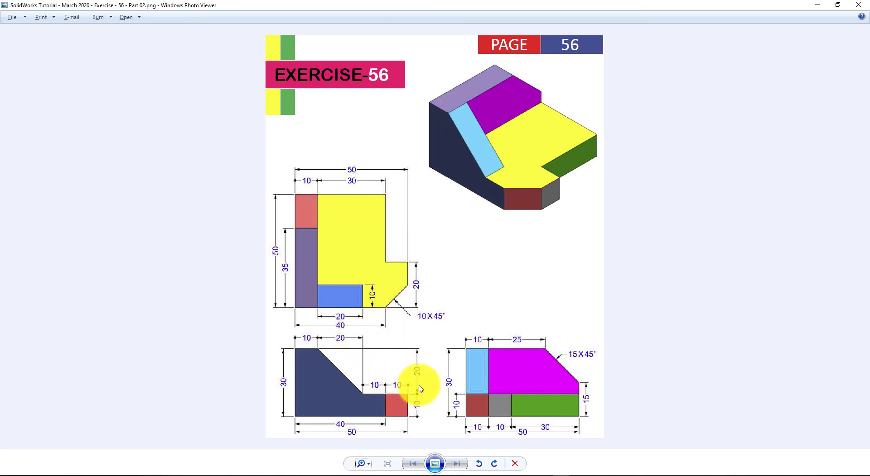
{"action": "key", "text": "alt+Tab"}
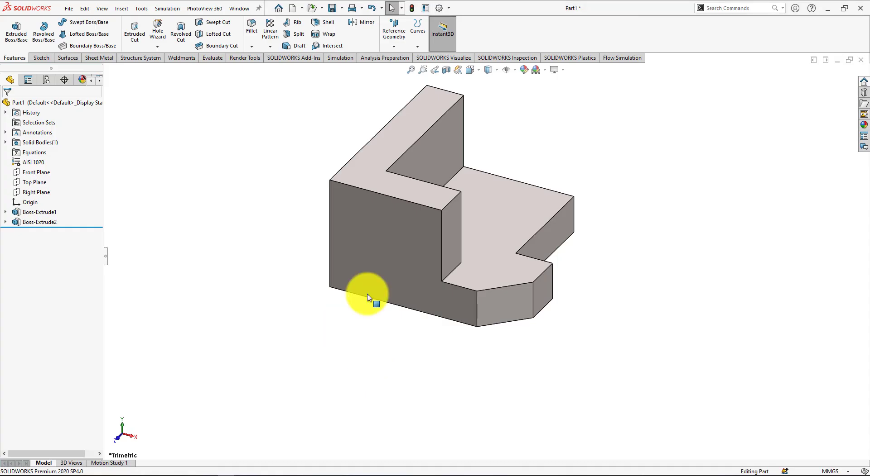
{"action": "left_click", "coordinate": [451, 204]}
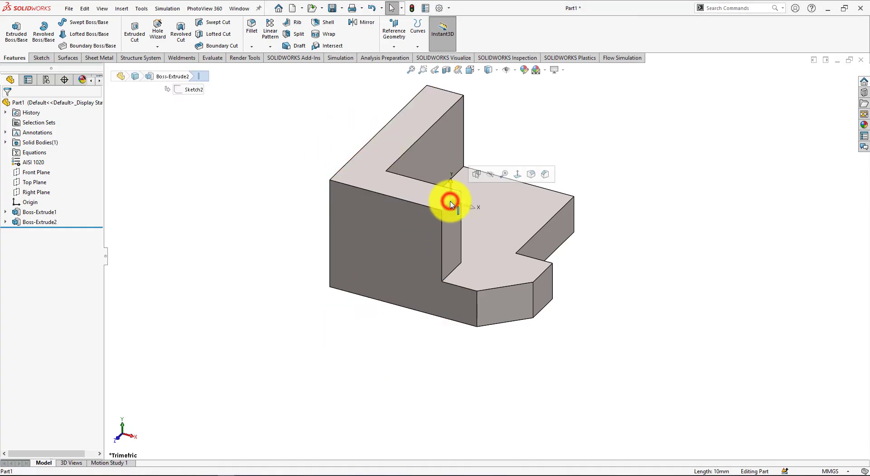
{"action": "left_click", "coordinate": [544, 175]}
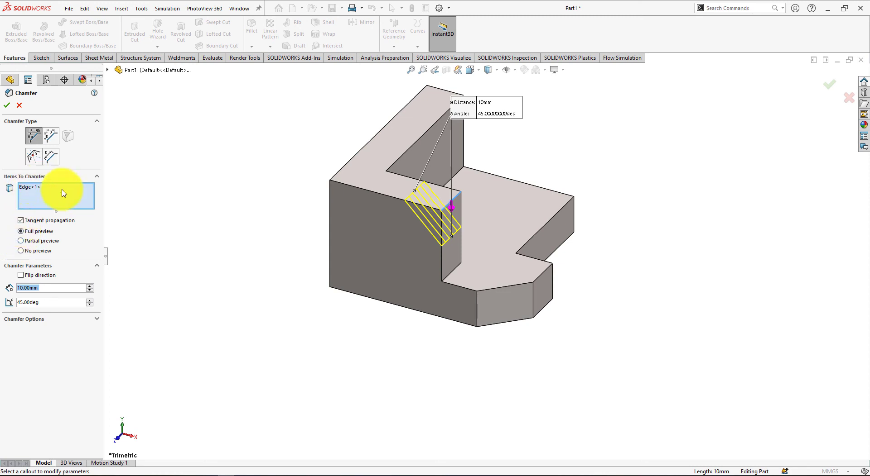
{"action": "left_click", "coordinate": [50, 137]}
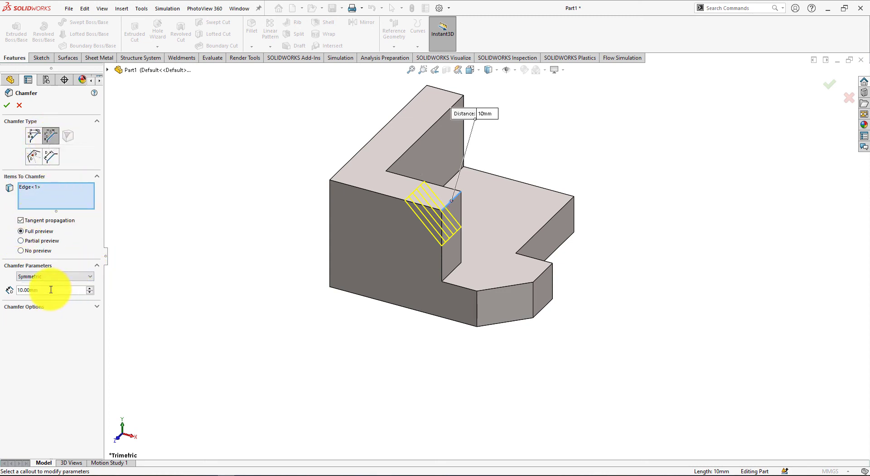
{"action": "left_click_drag", "start_coordinate": [51, 291], "coordinate": [1, 289]}
{"action": "type", "text": "20"}
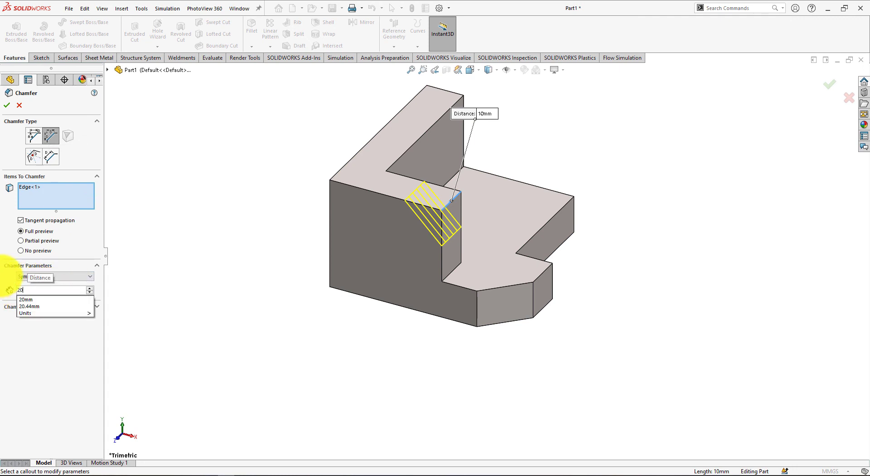
{"action": "key", "text": "Return"}
{"action": "middle_click_drag", "start_coordinate": [231, 348], "coordinate": [262, 275]}
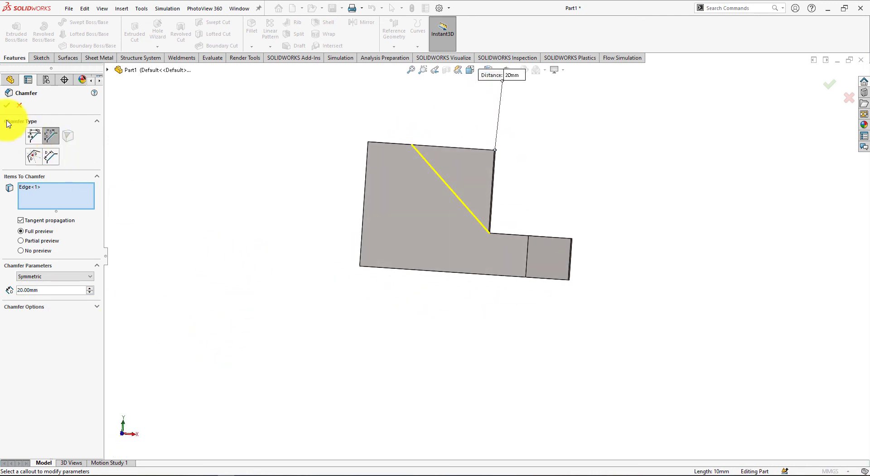
{"action": "left_click", "coordinate": [6, 106]}
{"action": "middle_click_drag", "start_coordinate": [266, 229], "coordinate": [243, 301]}
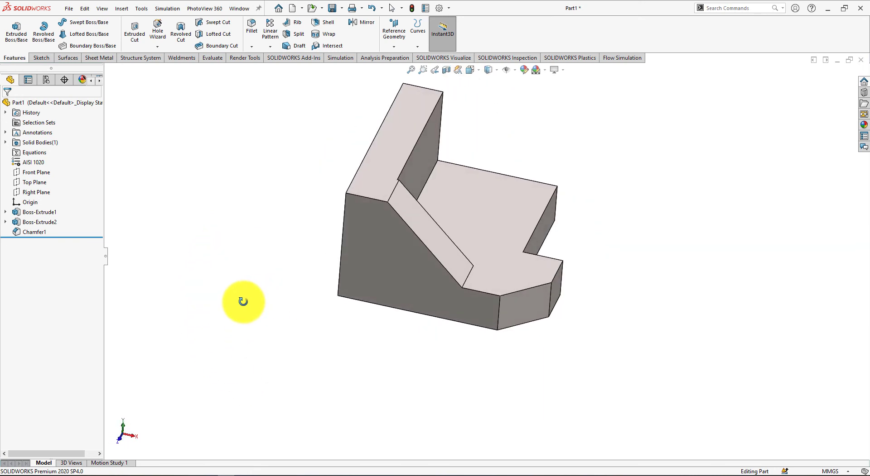
Chamfer the top edge at the long wall's free end by 15 mm at 45°, checking the size in the reference drawing
{"action": "key", "text": "alt+Tab"}
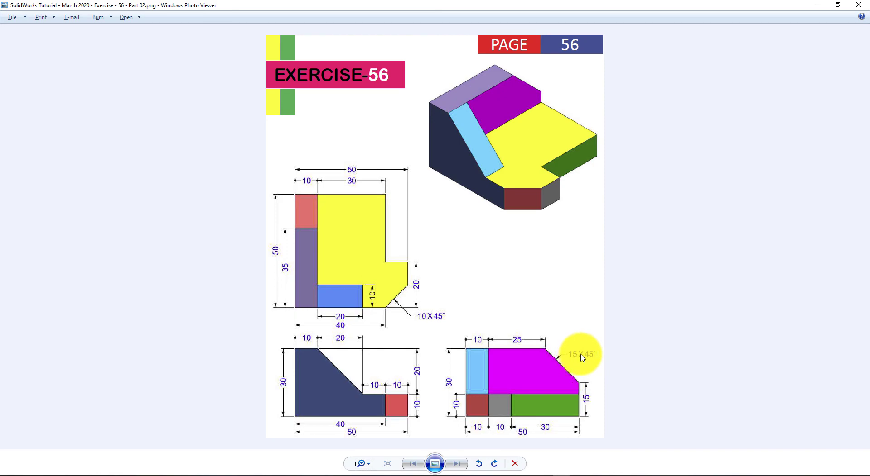
{"action": "key", "text": "alt+Tab"}
{"action": "mouse_move", "coordinate": [595, 155]}
{"action": "middle_mouse_down"}
{"action": "mouse_move", "coordinate": [487, 136]}
{"action": "mouse_move", "coordinate": [518, 160]}
{"action": "middle_mouse_up"}
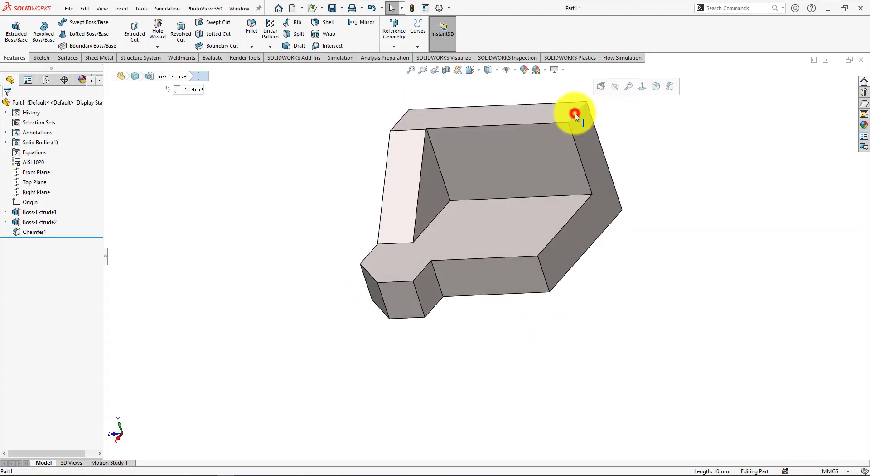
{"action": "left_click", "coordinate": [574, 116]}
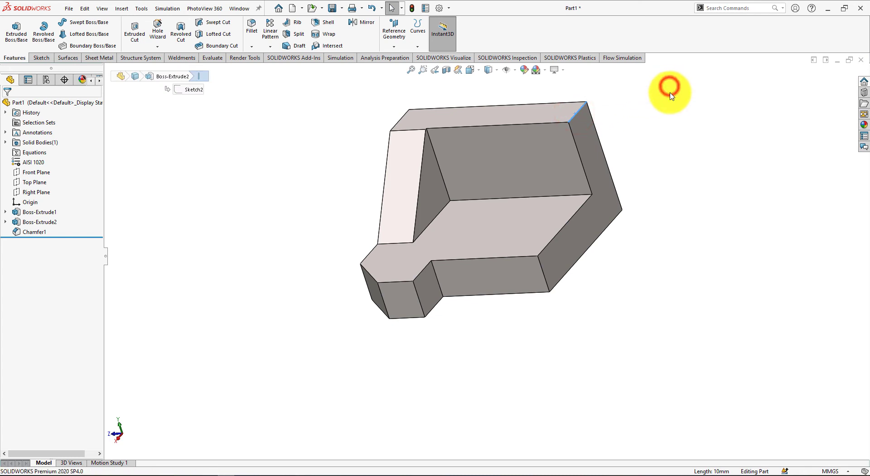
{"action": "left_click", "coordinate": [670, 93]}
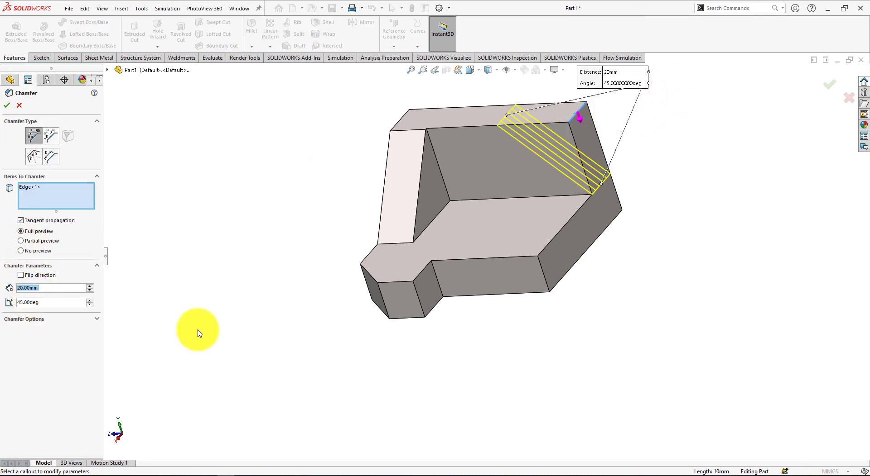
{"action": "key", "text": "alt+Tab"}
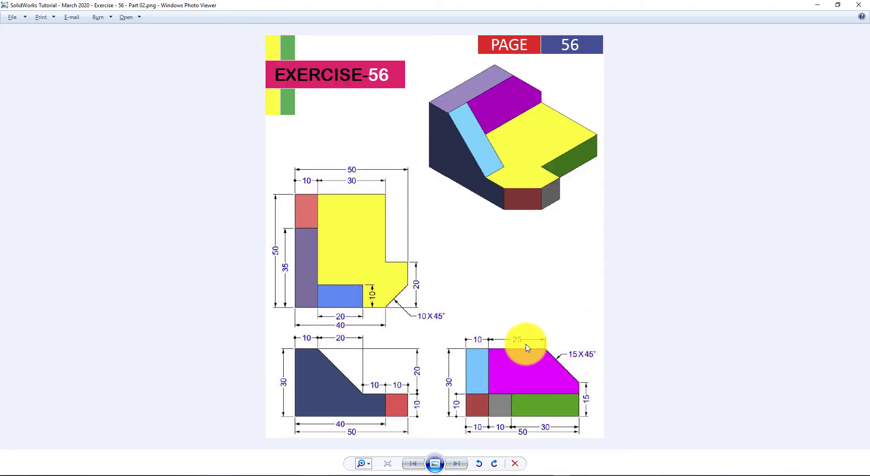
{"action": "key", "text": "alt+Tab"}
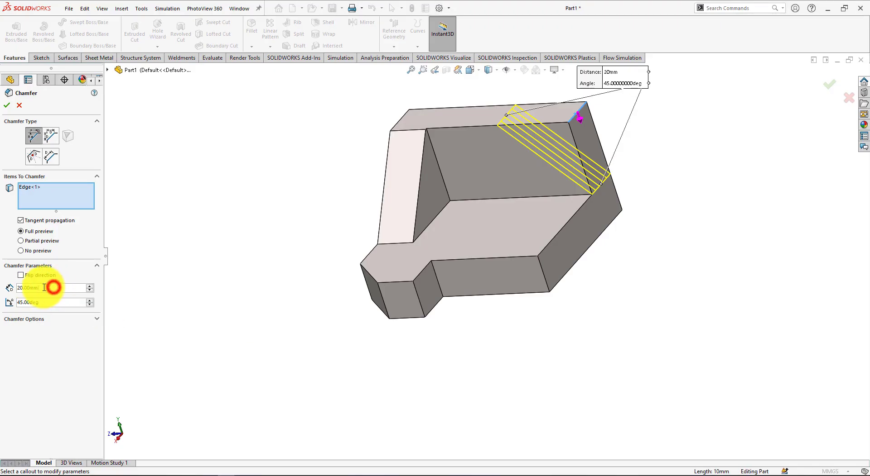
{"action": "left_click", "coordinate": [53, 288]}
{"action": "type", "text": "15"}
{"action": "key", "text": "Return"}
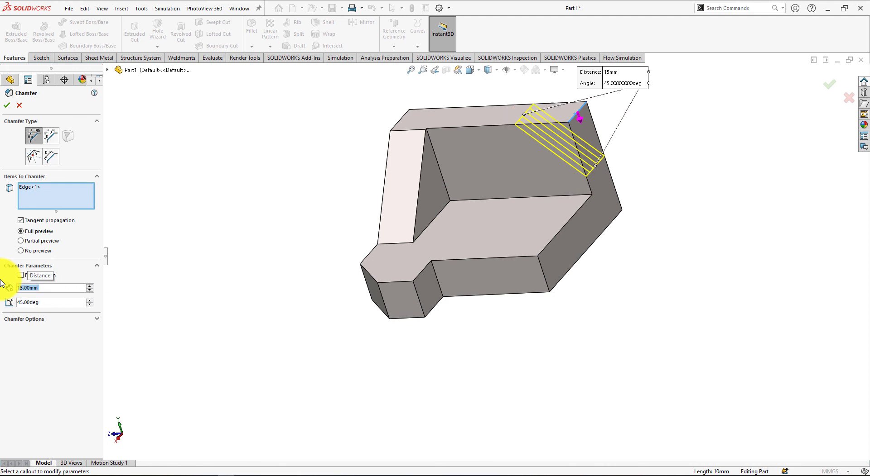
{"action": "middle_click_drag", "start_coordinate": [316, 305], "coordinate": [284, 238]}
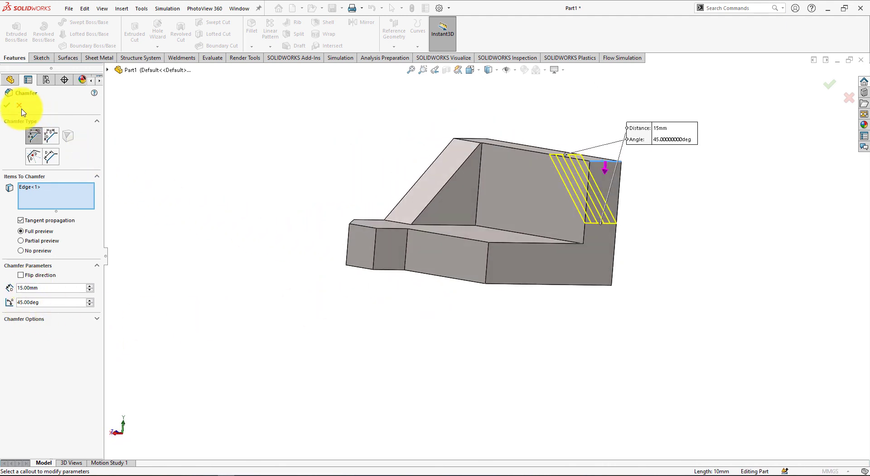
{"action": "left_click", "coordinate": [7, 106]}
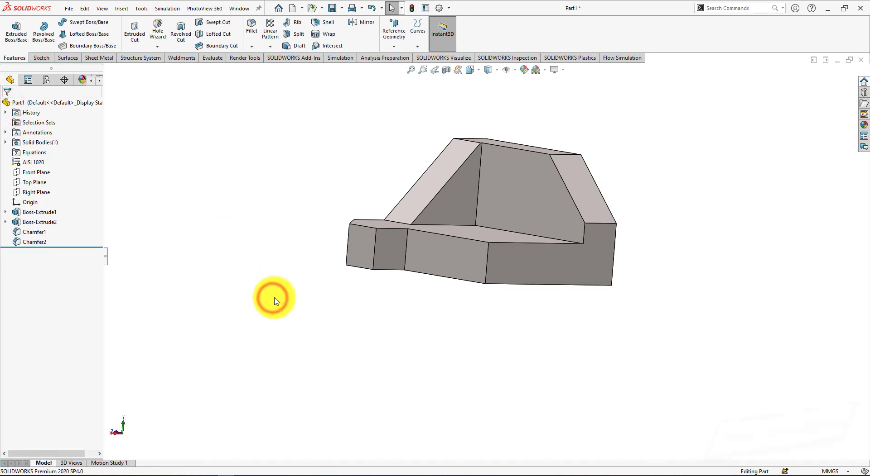
Show the finished part in isometric view and compare it with the reference drawing's isometric picture
{"action": "key", "text": "space"}
{"action": "key", "text": "space"}
{"action": "key", "text": "space"}
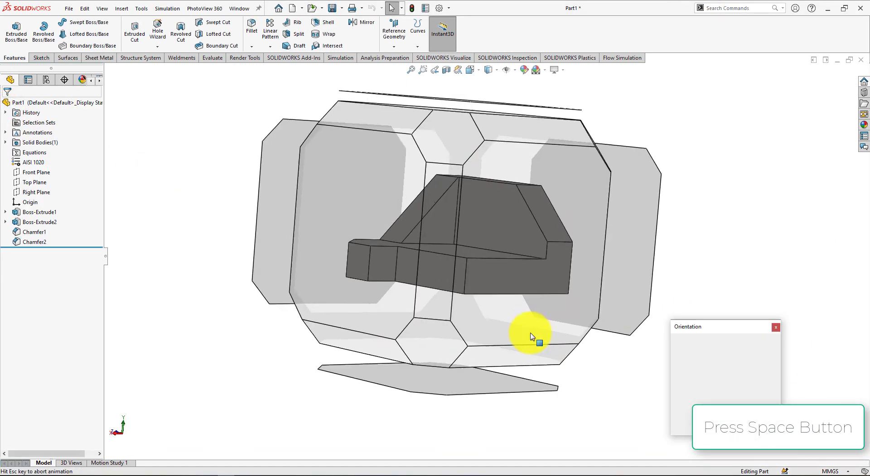
{"action": "left_click", "coordinate": [771, 356]}
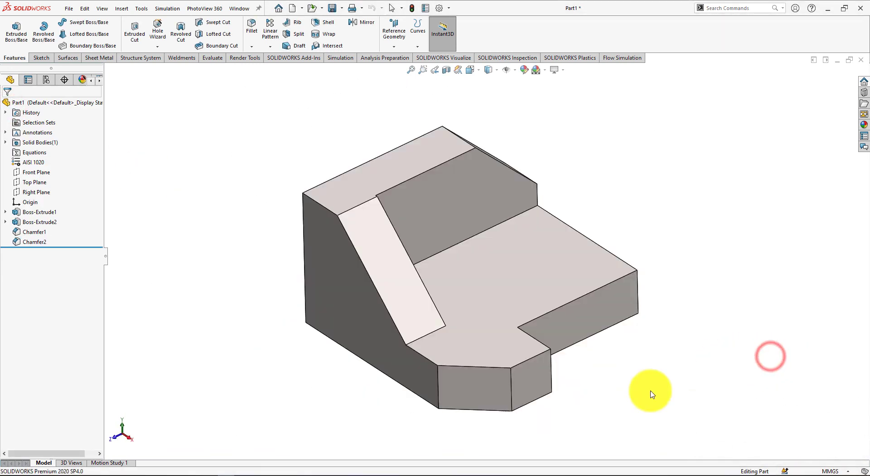
{"action": "key", "text": "alt+Tab"}
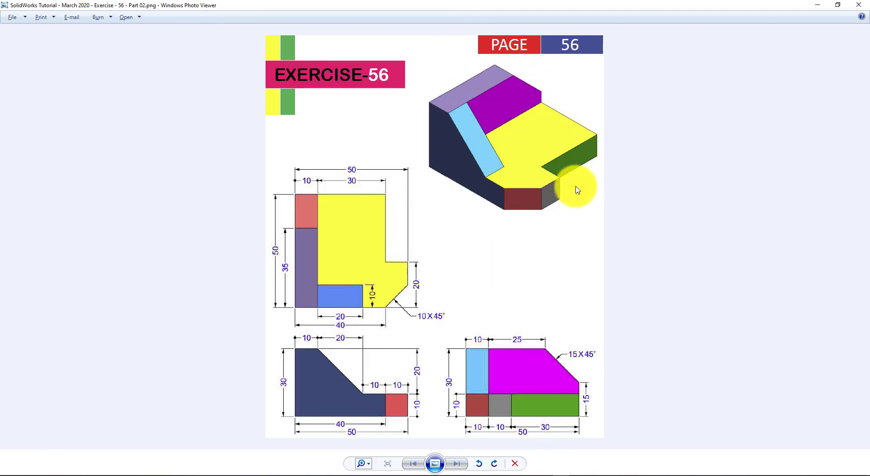
{"action": "key", "text": "alt+Tab"}
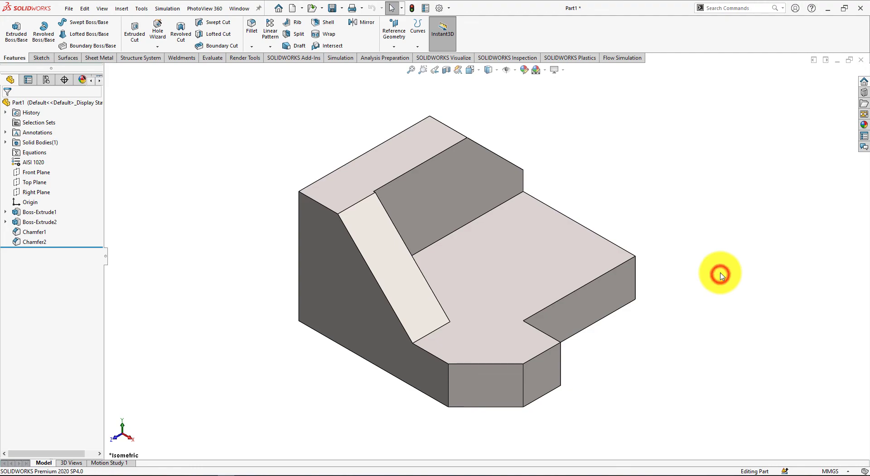
Check the finished part against the Exercise-56 reference drawing once more and return to SolidWorks
{"action": "key", "text": "alt+Tab"}
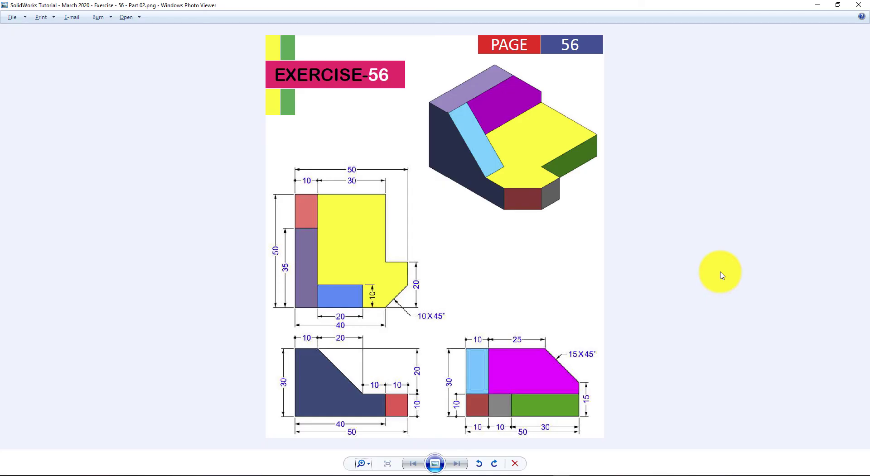
{"action": "key", "text": "alt+Tab"}
In Motion Study 1, set playback speed to 3x and create a rotate-model animation with one clockwise Y-axis rotation, 30 seconds long, starting at 0
{"action": "left_click", "coordinate": [114, 463]}
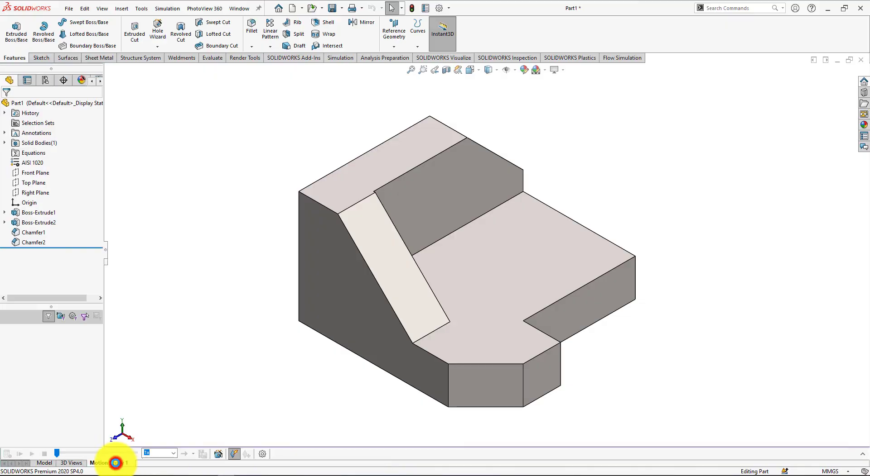
{"action": "left_click", "coordinate": [154, 460]}
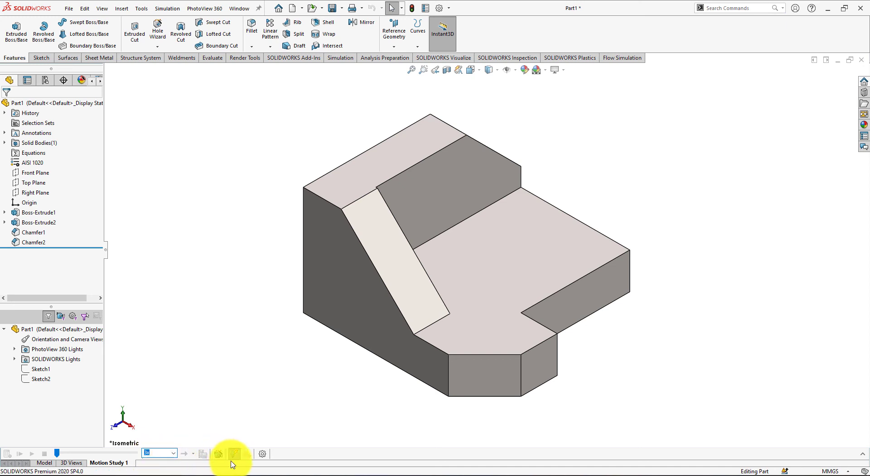
{"action": "left_click", "coordinate": [218, 455]}
{"action": "left_click", "coordinate": [463, 340]}
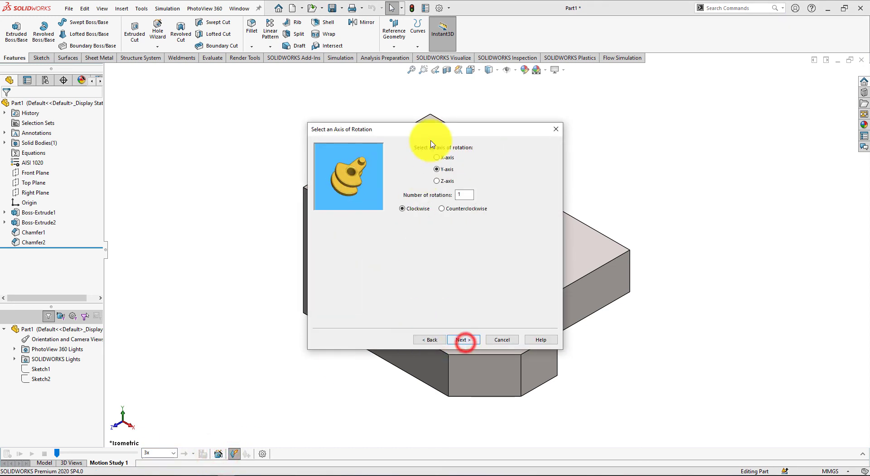
{"action": "left_click_drag", "start_coordinate": [428, 131], "coordinate": [153, 94]}
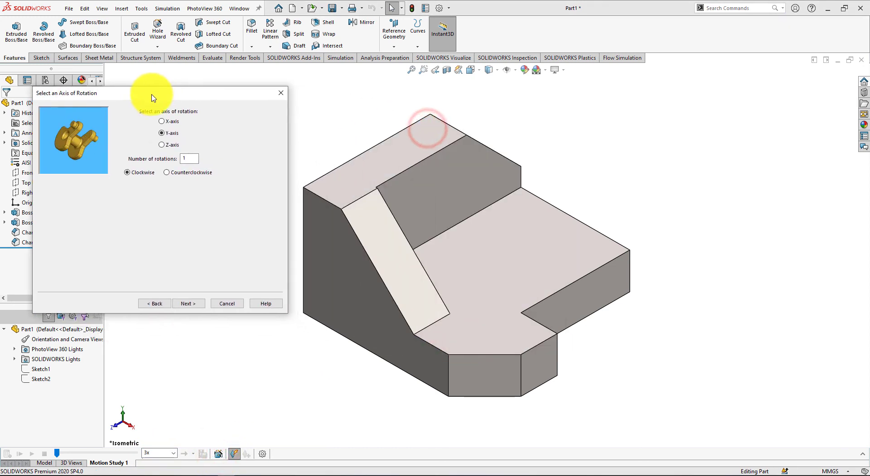
{"action": "left_click", "coordinate": [192, 305]}
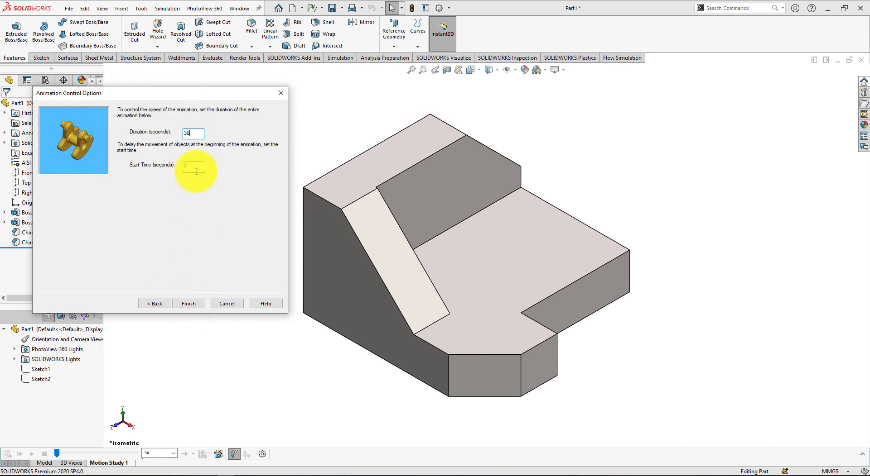
{"action": "left_click", "coordinate": [182, 303]}
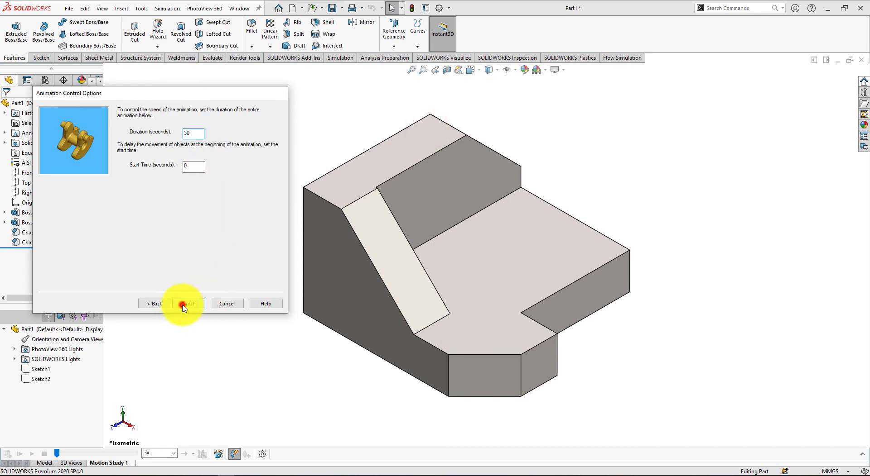